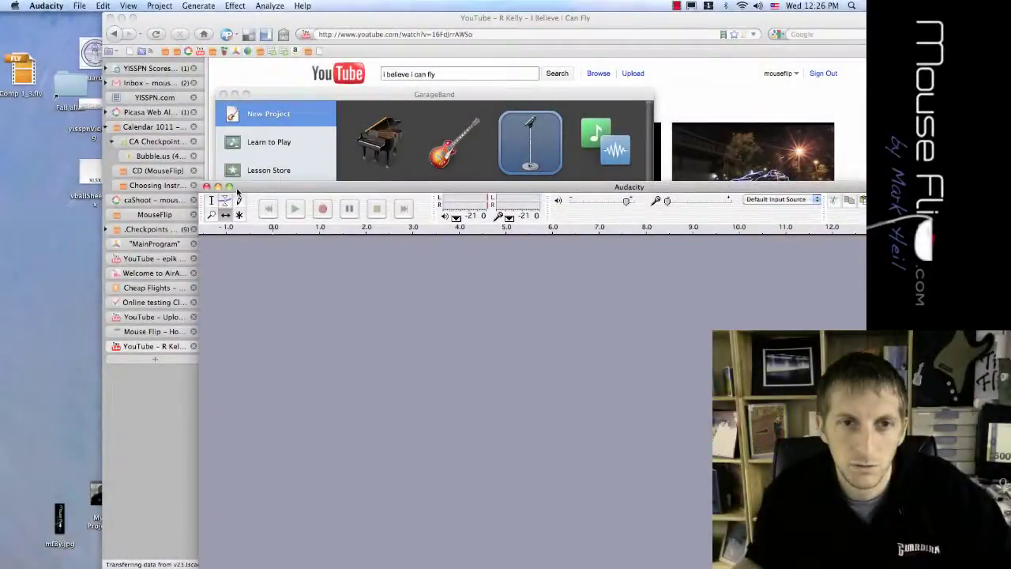
- Maximize the empty Audacity window, then switch to GarageBand's New Project chooser
{"action": "left_click", "coordinate": [230, 186]}
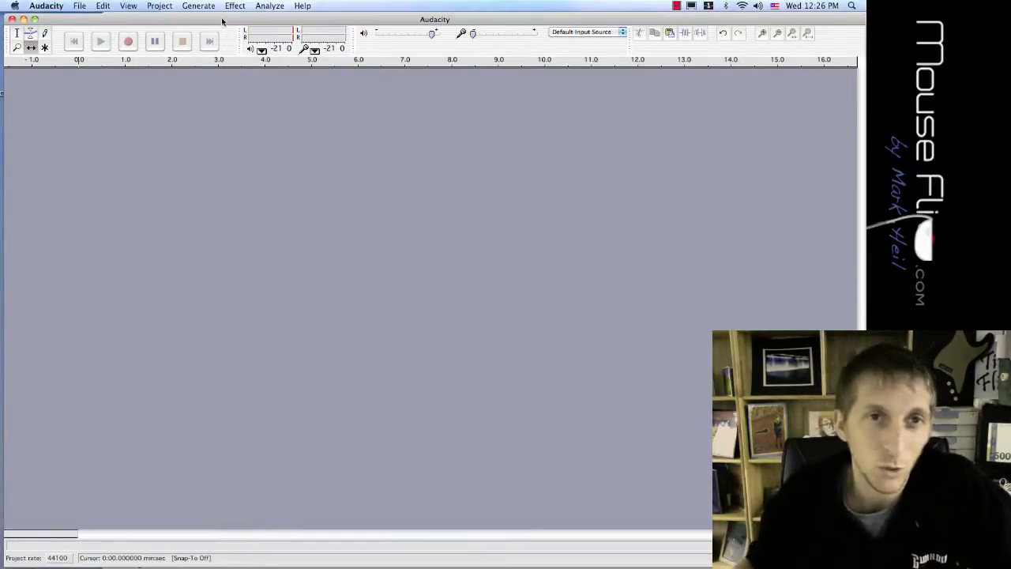
{"action": "left_click_drag", "start_coordinate": [221, 21], "coordinate": [218, 20]}
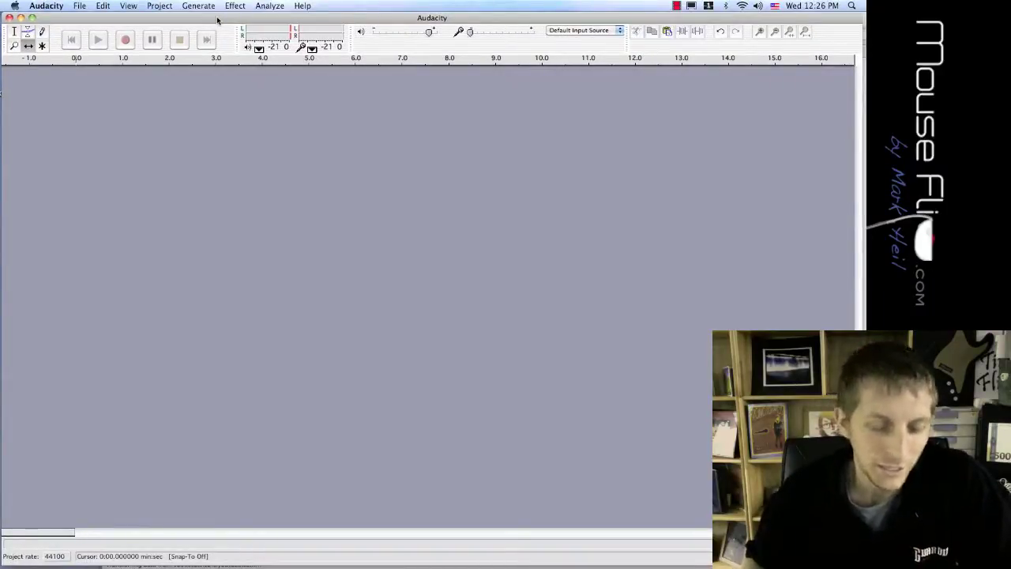
{"action": "key", "text": "super+Tab"}
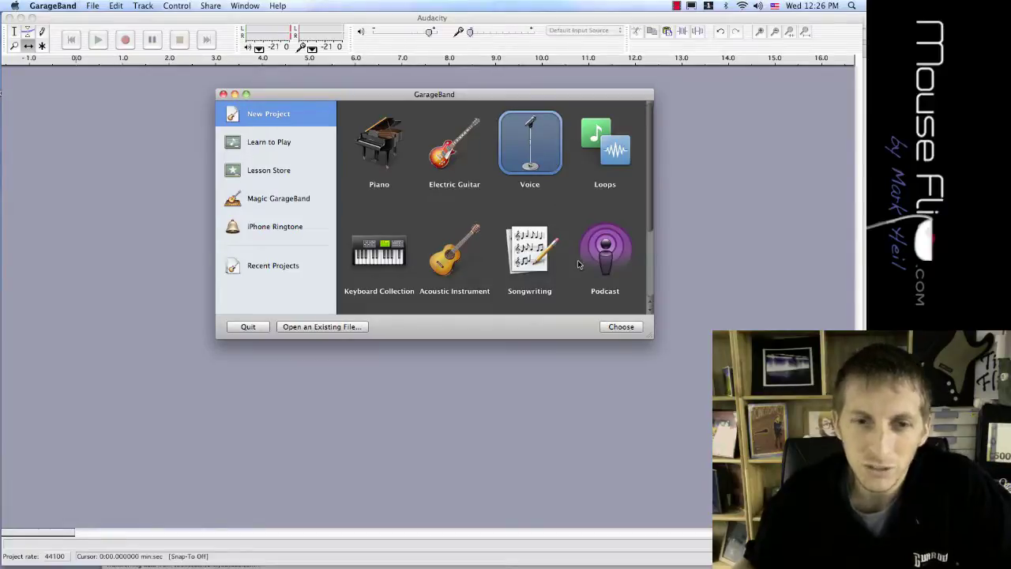
- Create a GarageBand project from the Voice template named My Song 6 and maximize its window
{"action": "left_click", "coordinate": [619, 330]}
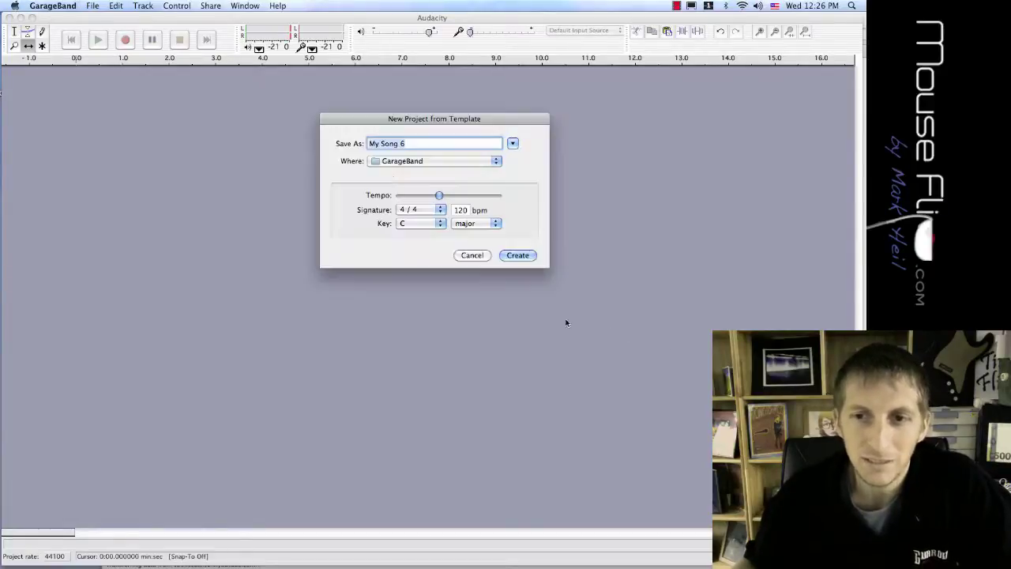
{"action": "left_click", "coordinate": [518, 259]}
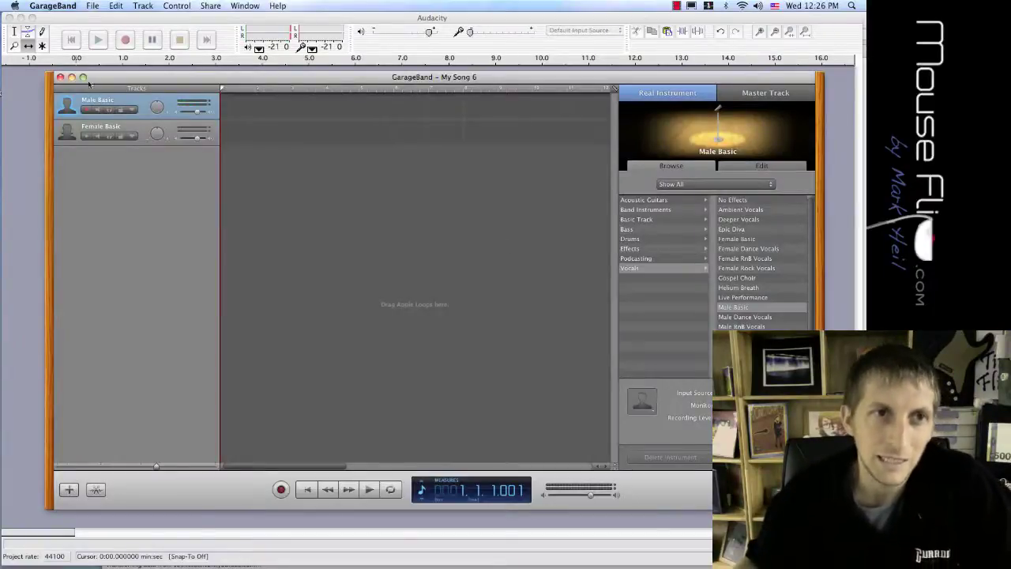
{"action": "left_click", "coordinate": [82, 77]}
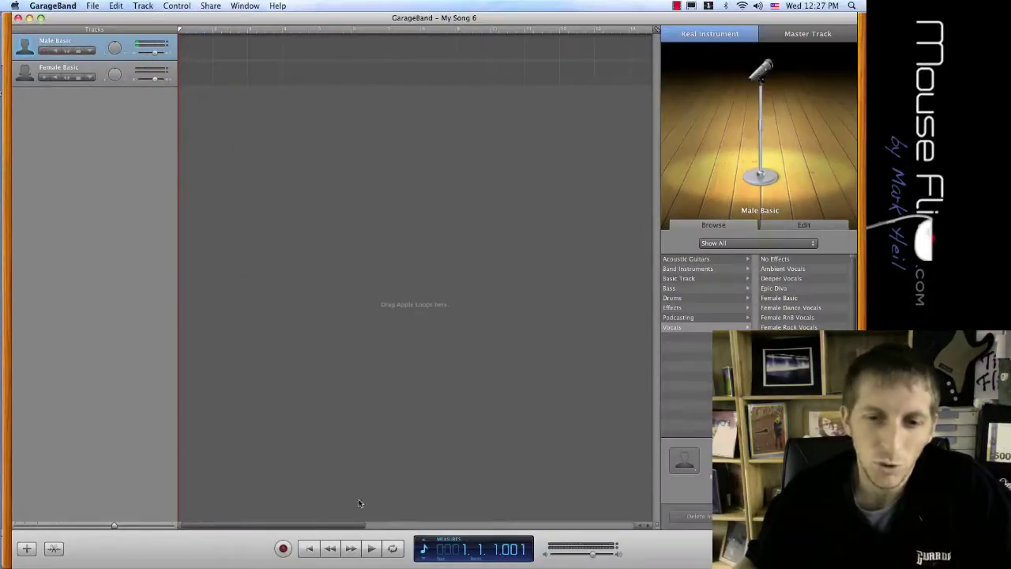
- Record a short vocal take on the Male Basic track and play it back
{"action": "left_click", "coordinate": [283, 547]}
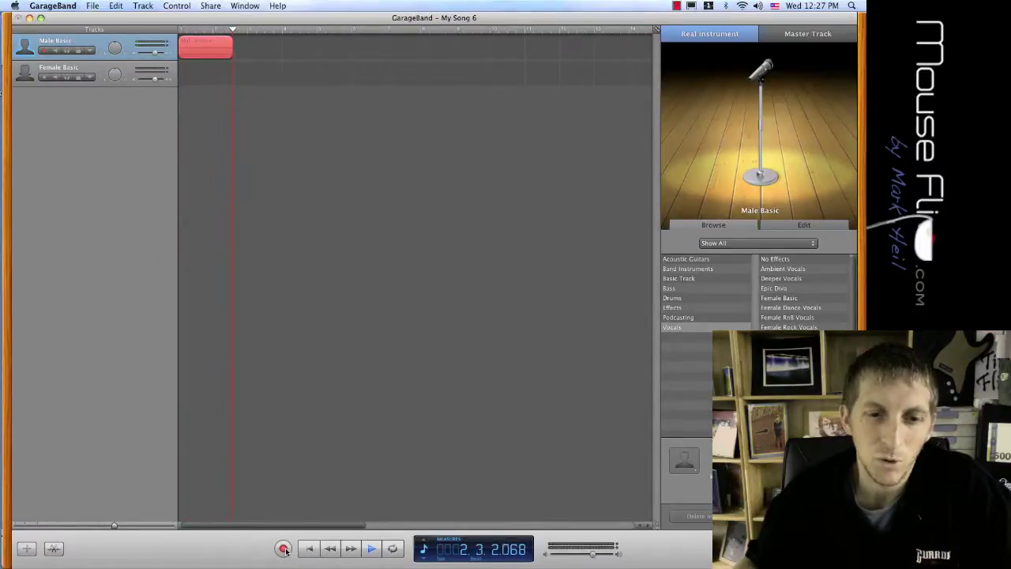
{"action": "left_click", "coordinate": [283, 548]}
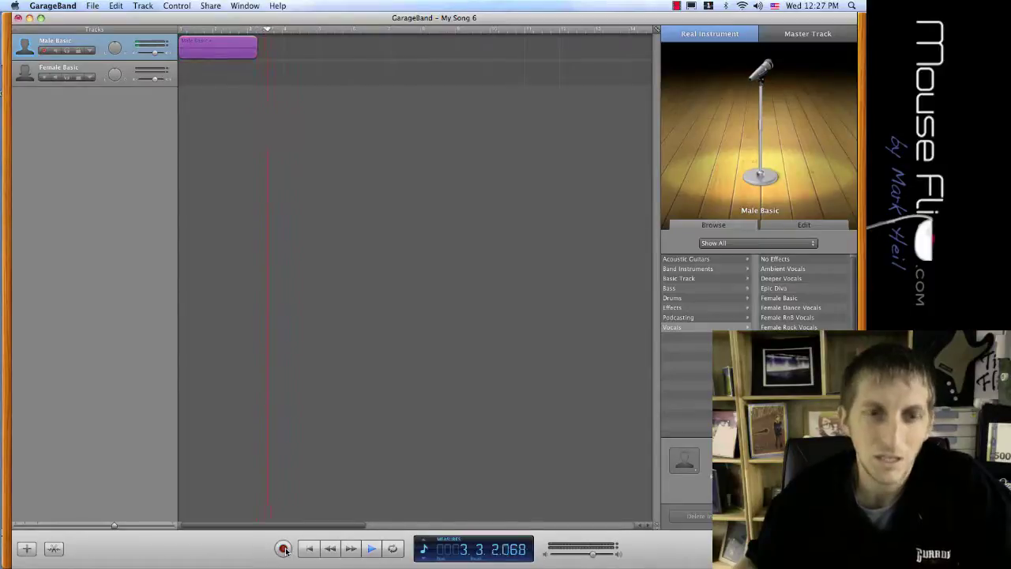
{"action": "left_click", "coordinate": [212, 32]}
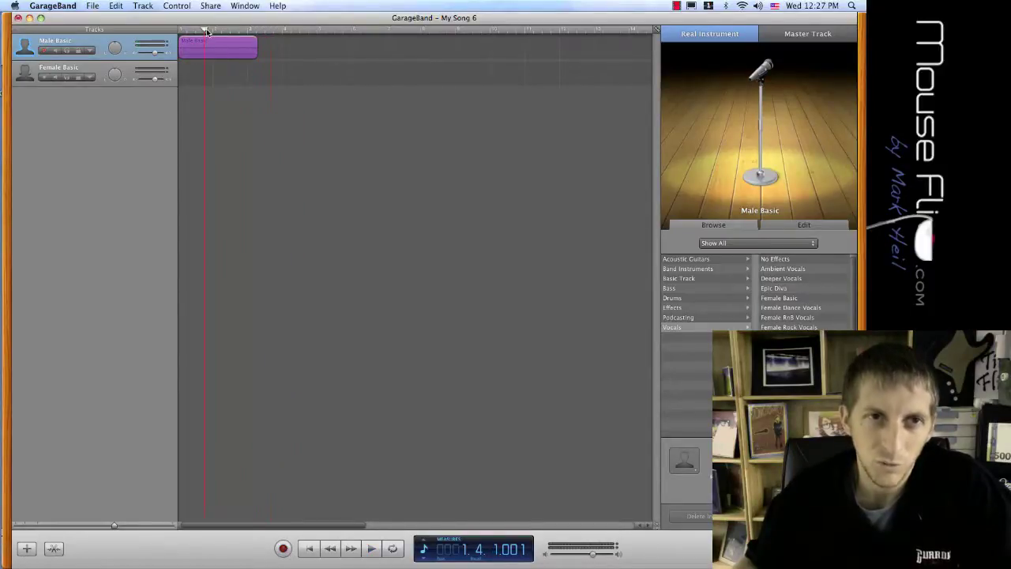
{"action": "key", "text": "space"}
{"action": "key", "text": "space"}
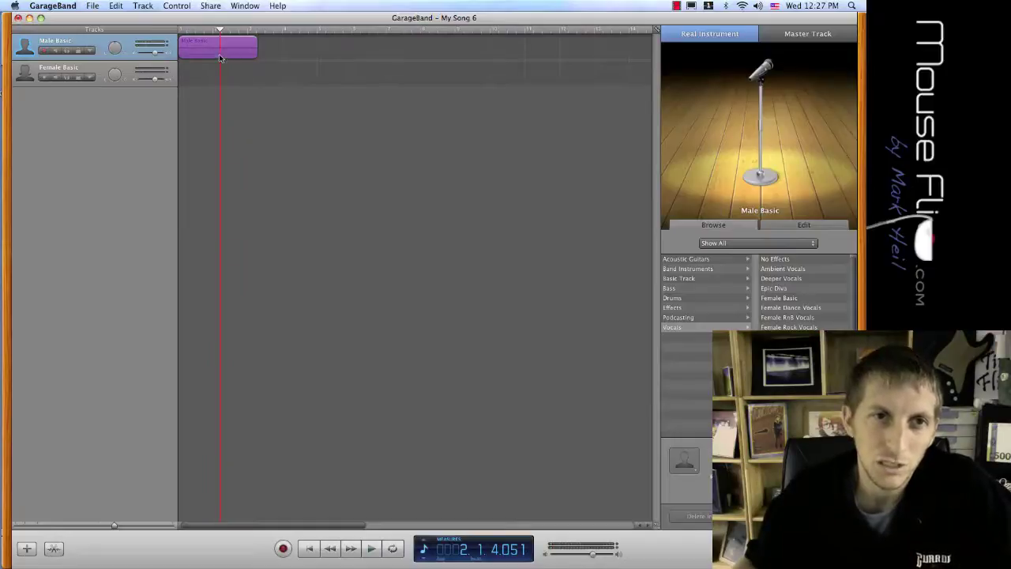
- Change the track's voice to Epic Diva and return to Audacity
{"action": "left_click", "coordinate": [790, 327]}
{"action": "left_click", "coordinate": [788, 289]}
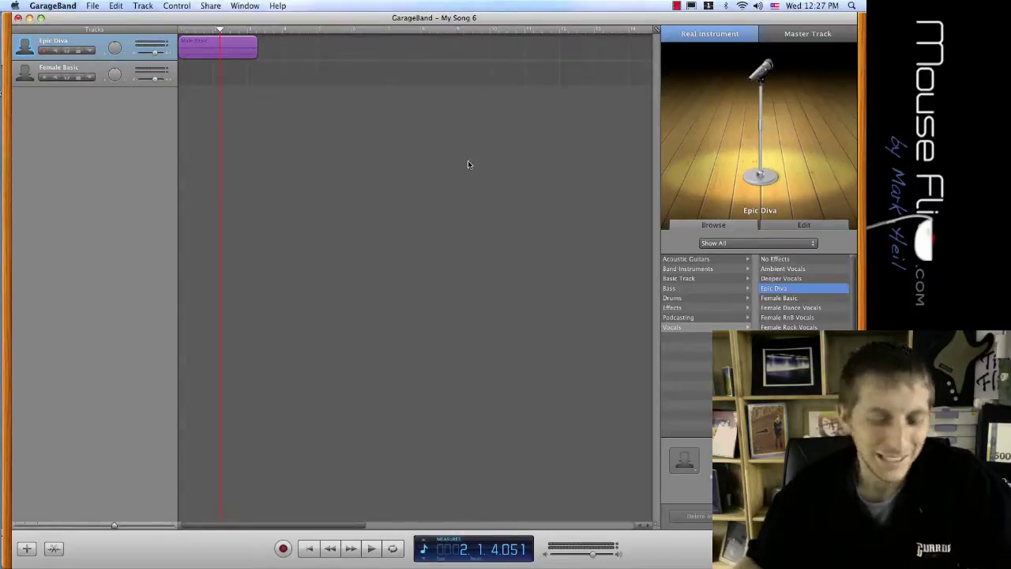
{"action": "key", "text": "super+Tab"}
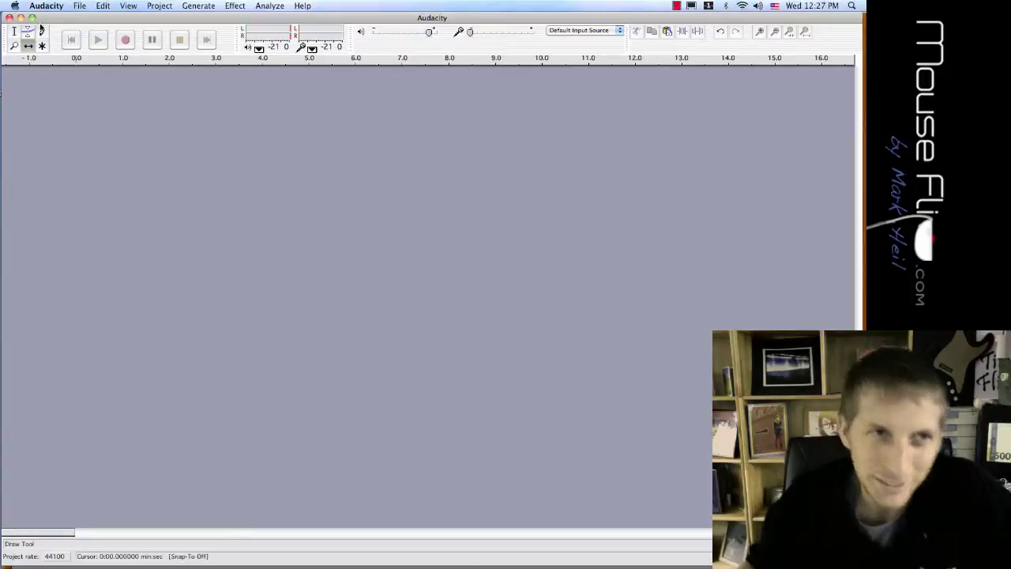
- Start a new Audacity project and line its window up over the old one
{"action": "left_click", "coordinate": [80, 6]}
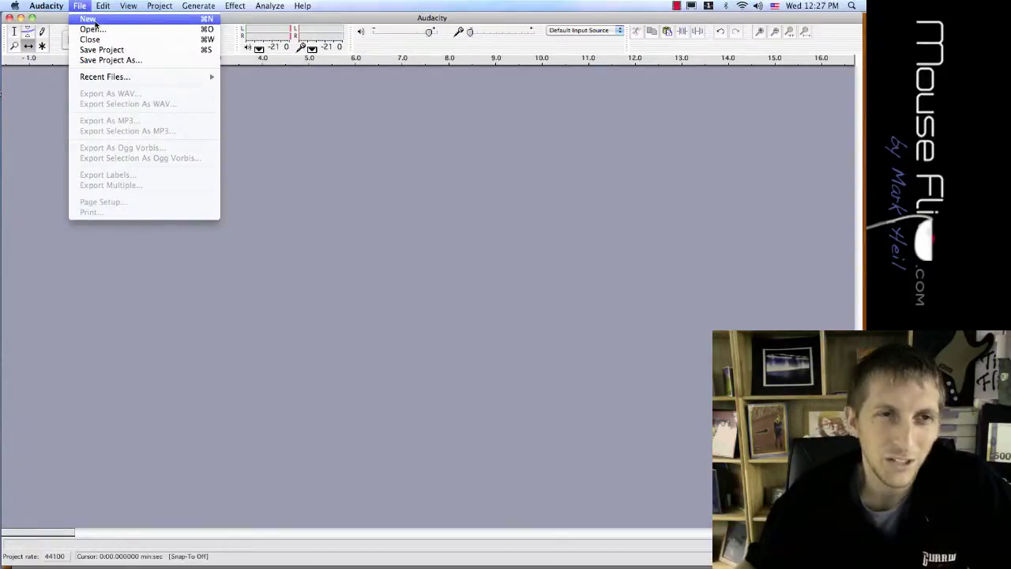
{"action": "left_click", "coordinate": [93, 22]}
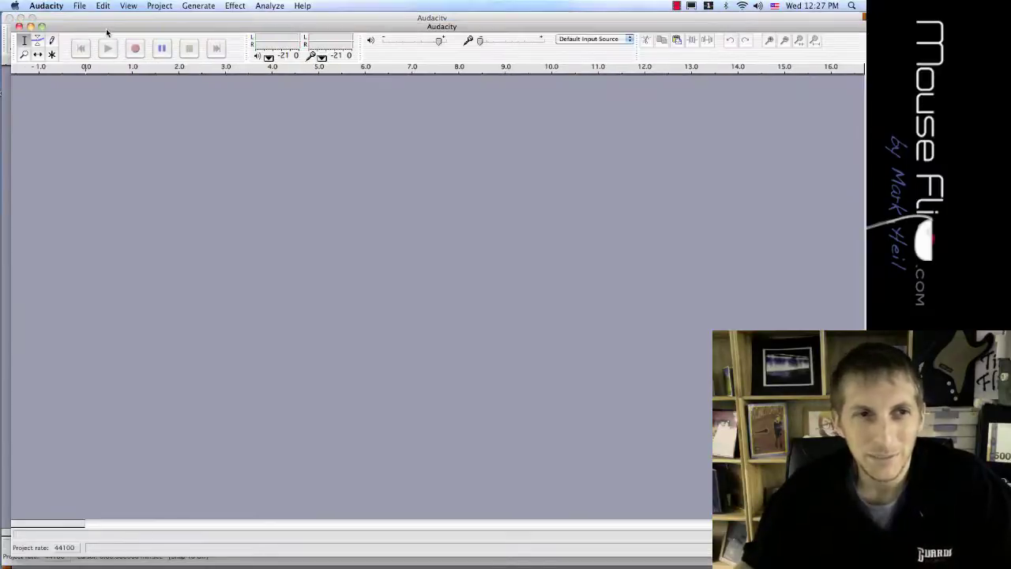
{"action": "left_click_drag", "start_coordinate": [106, 32], "coordinate": [97, 20]}
- Add an empty mono audio track at 44100 Hz, 32-bit float to the project
{"action": "left_click", "coordinate": [121, 8]}
{"action": "mouse_move", "coordinate": [145, 8]}
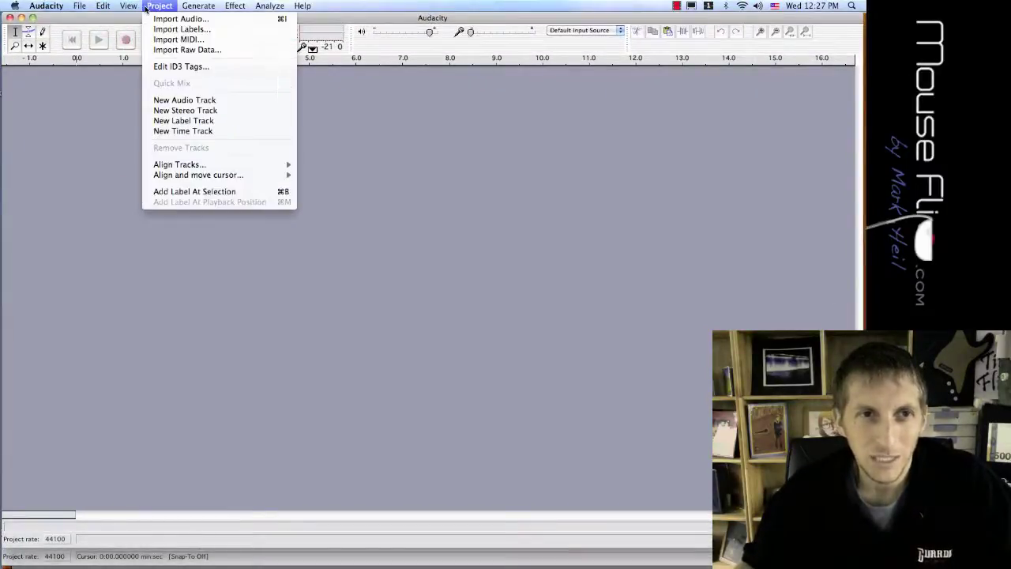
{"action": "left_click", "coordinate": [181, 103]}
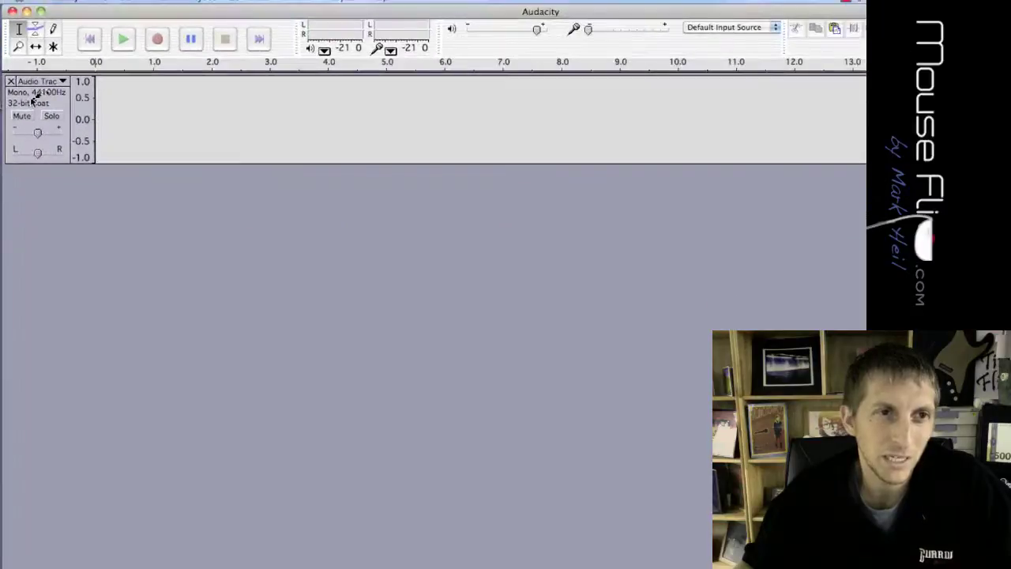
- Change the empty mono track's rate to 96000 Hz, leaving the project rate at 44100
{"action": "left_click", "coordinate": [50, 76]}
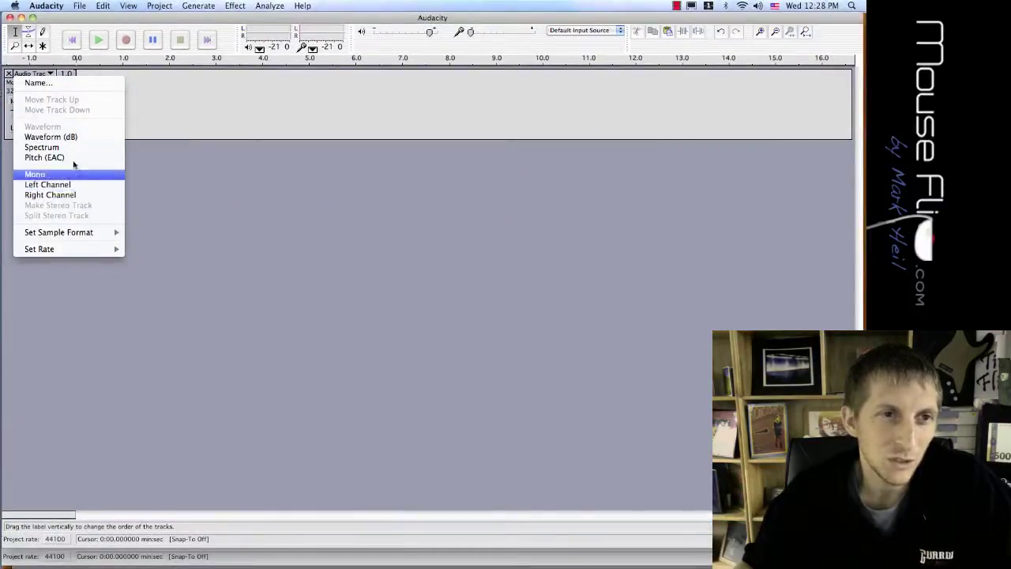
{"action": "mouse_move", "coordinate": [91, 250]}
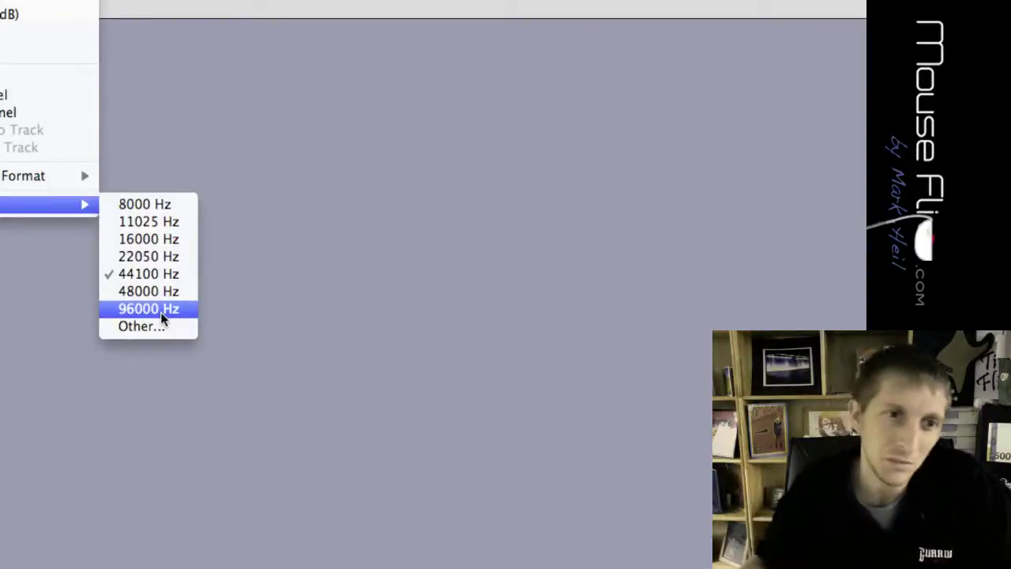
{"action": "left_click", "coordinate": [160, 313]}
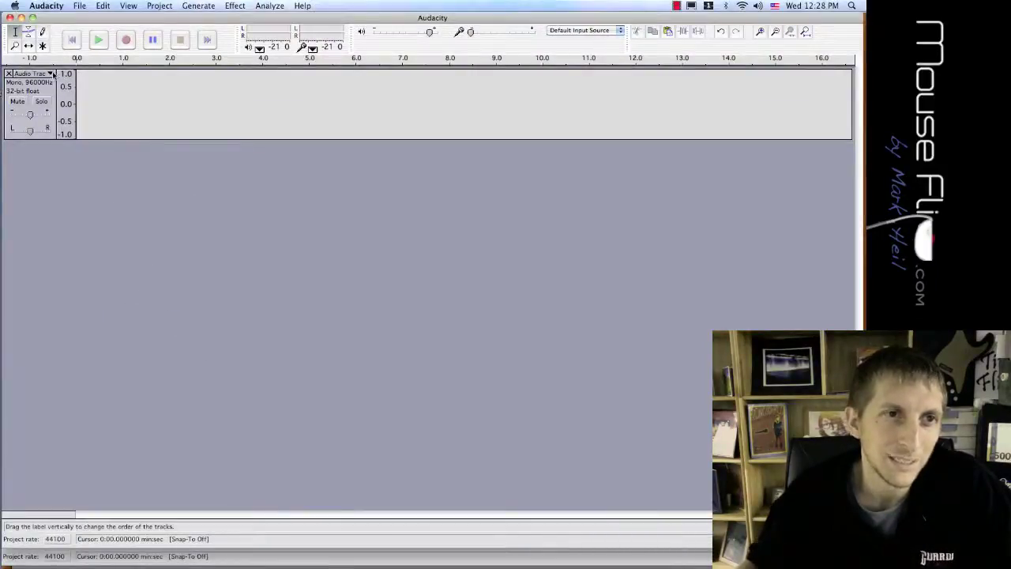
{"action": "left_click", "coordinate": [51, 74]}
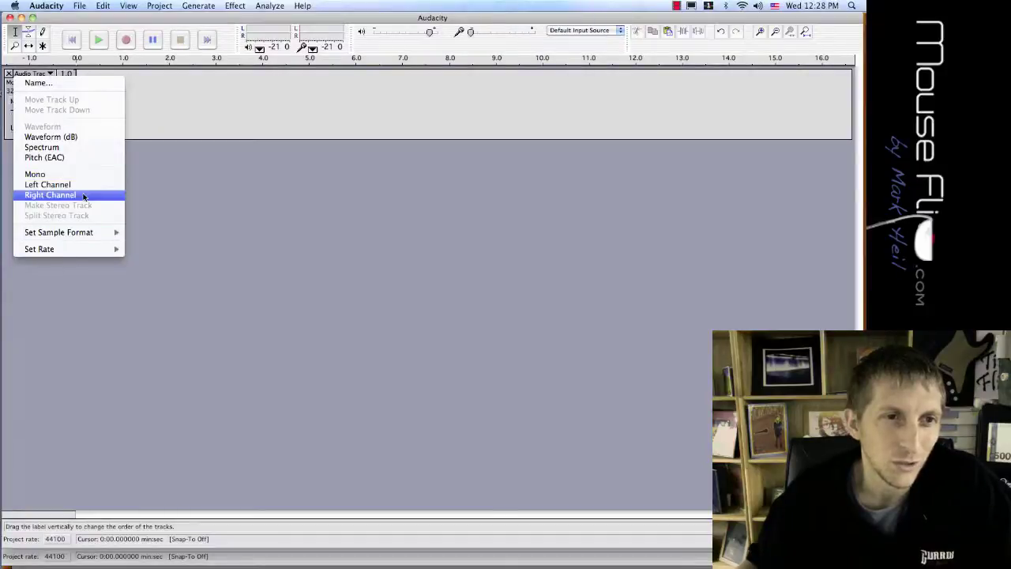
{"action": "left_click", "coordinate": [157, 177]}
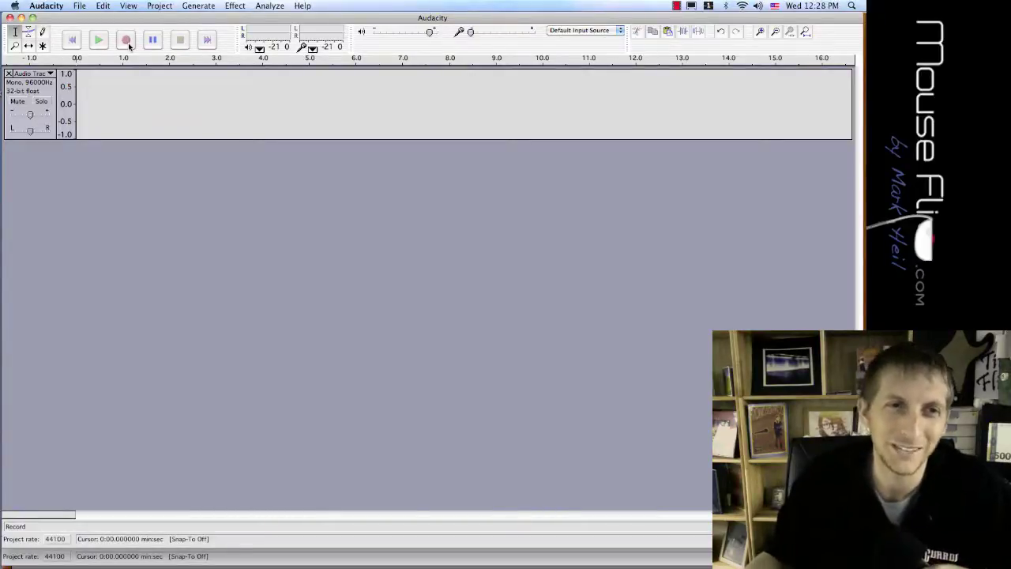
- Record a vocal take of about 27 seconds onto a new 44100 Hz 16-bit track
{"action": "left_click", "coordinate": [129, 45]}
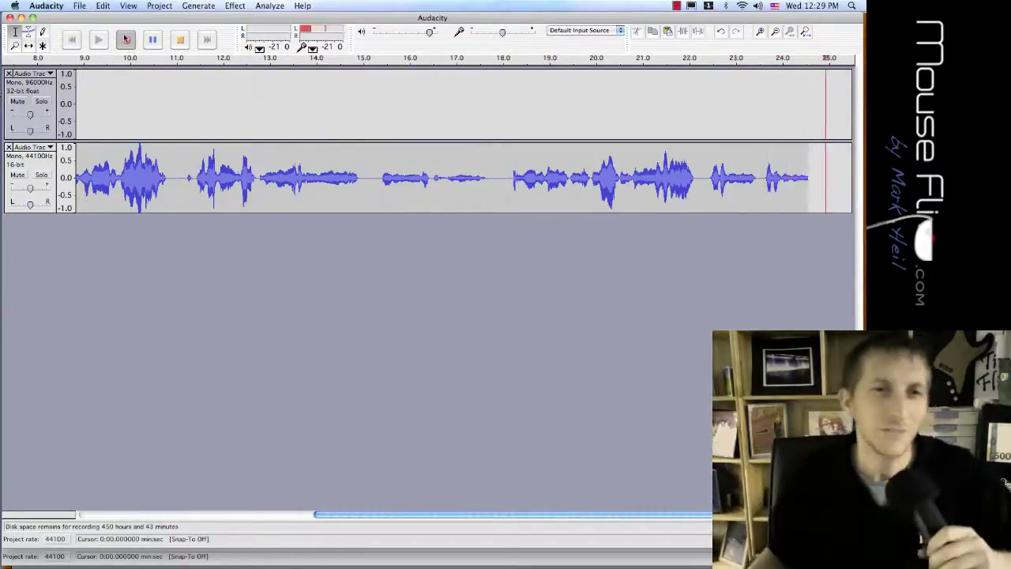
{"action": "left_click", "coordinate": [178, 45]}
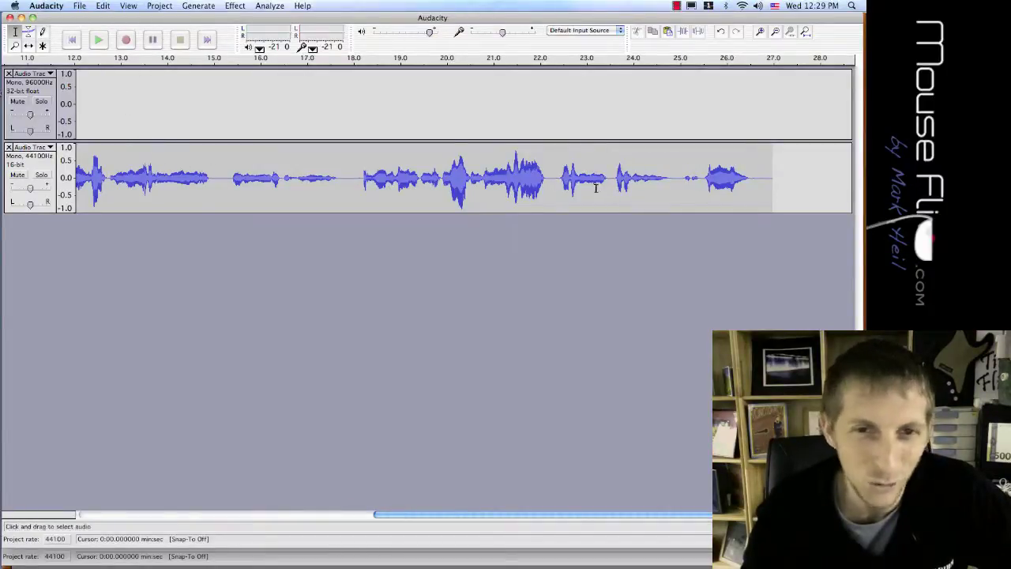
- Add a third empty audio track, then record a brief test take and delete its track
{"action": "left_click", "coordinate": [158, 5]}
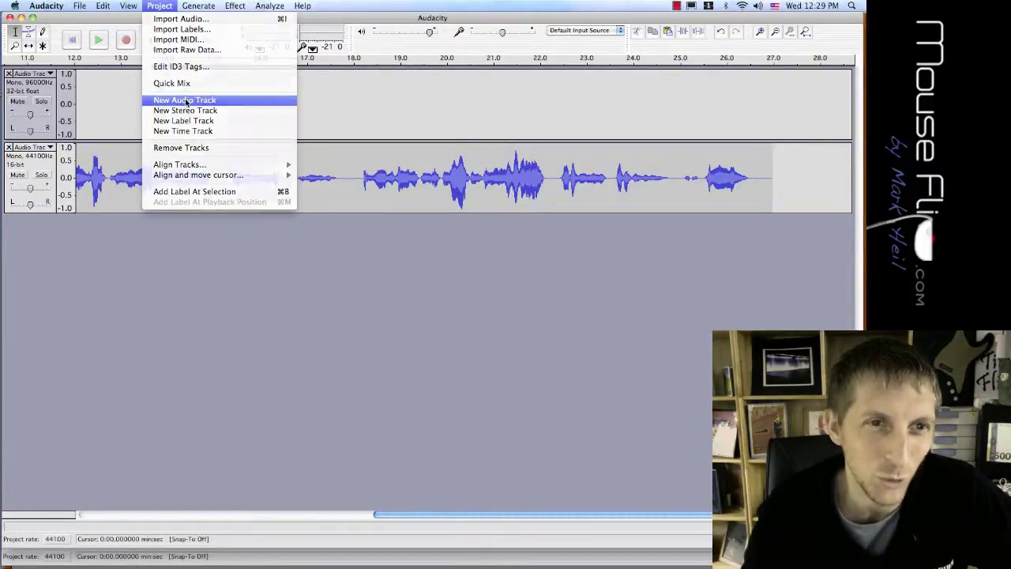
{"action": "left_click", "coordinate": [187, 101]}
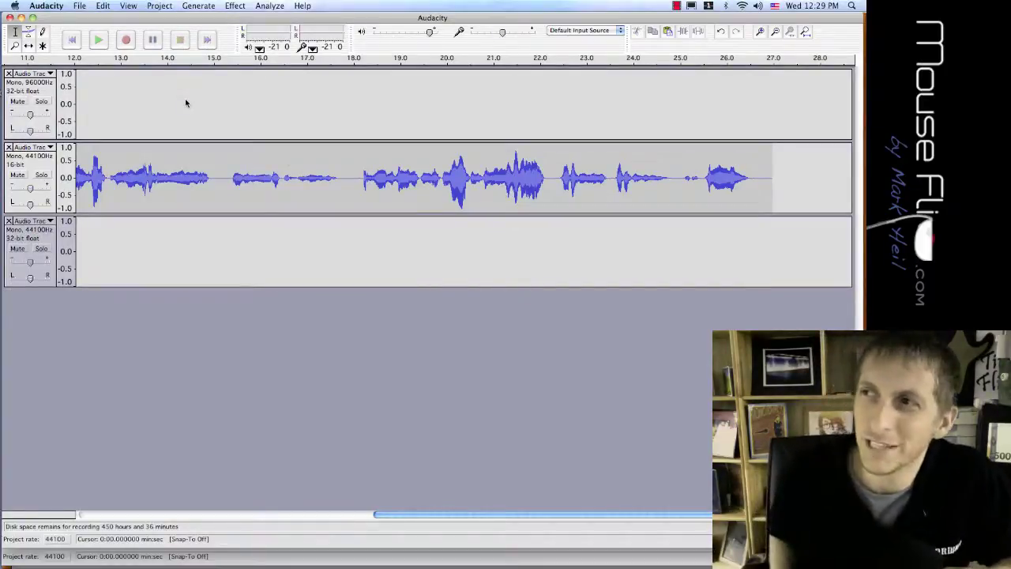
{"action": "left_click", "coordinate": [126, 42]}
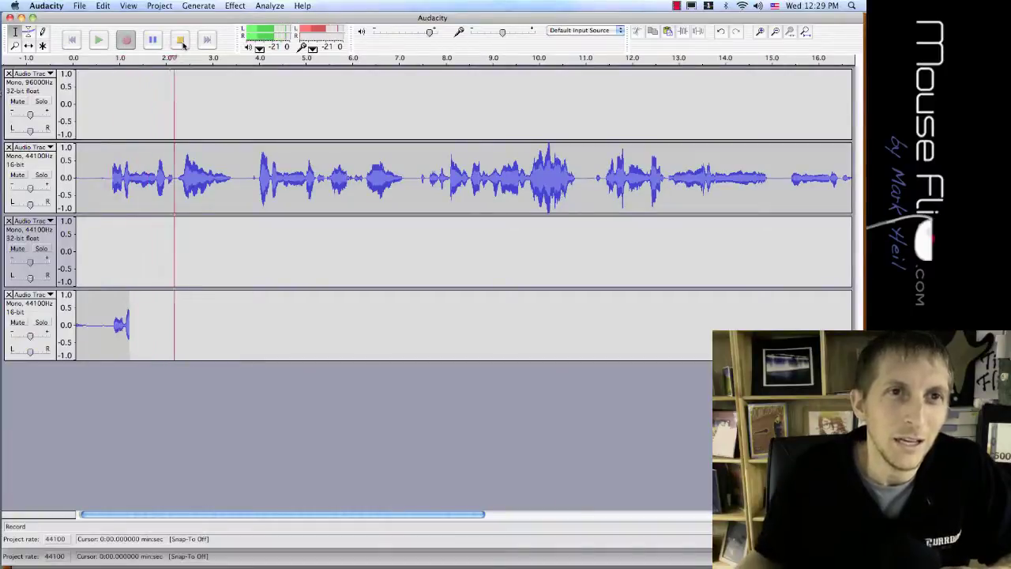
{"action": "left_click", "coordinate": [180, 40]}
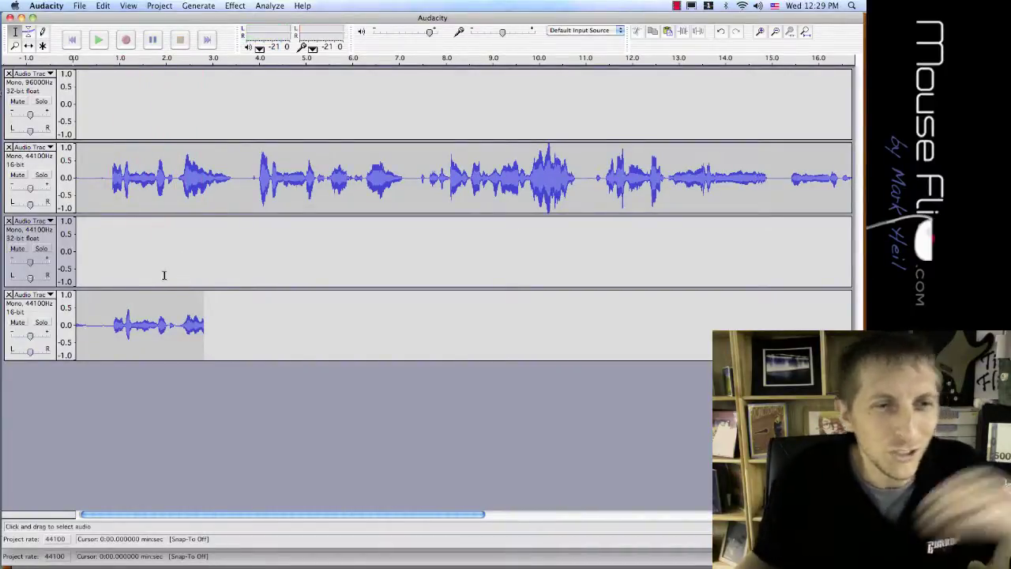
{"action": "left_click", "coordinate": [8, 295]}
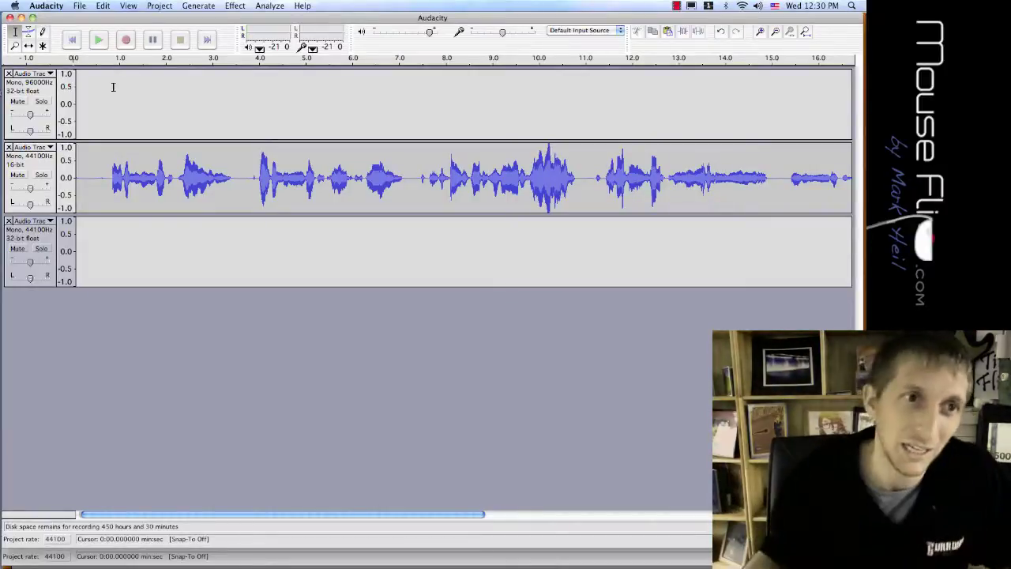
- Solo the empty third track and record a roughly 6-second take on a fourth track
{"action": "left_click", "coordinate": [41, 250]}
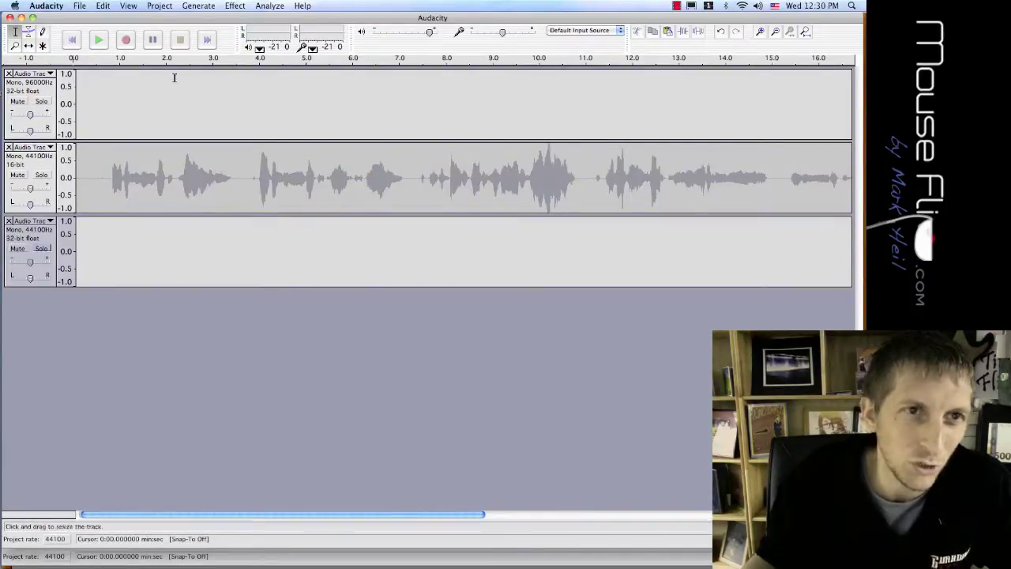
{"action": "left_click", "coordinate": [126, 40]}
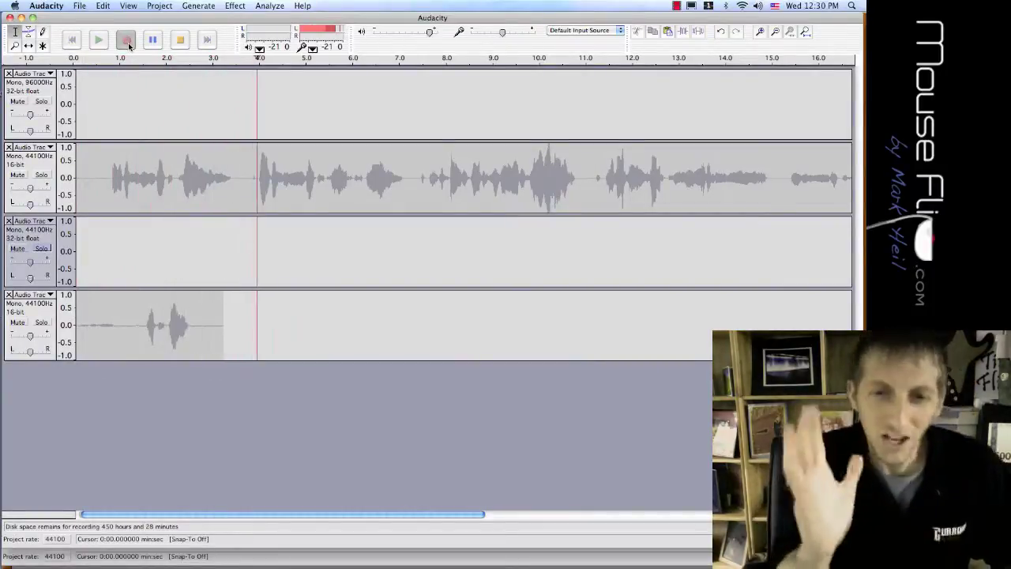
{"action": "left_click", "coordinate": [181, 40]}
- Solo the new take and play it briefly from near the vocal's start
{"action": "left_click", "coordinate": [139, 311]}
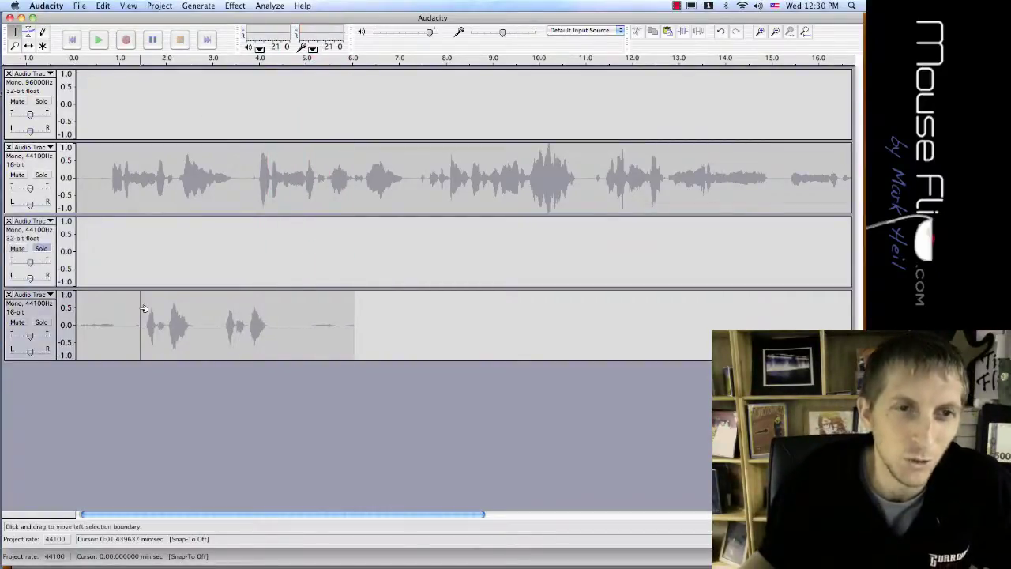
{"action": "left_click", "coordinate": [41, 324]}
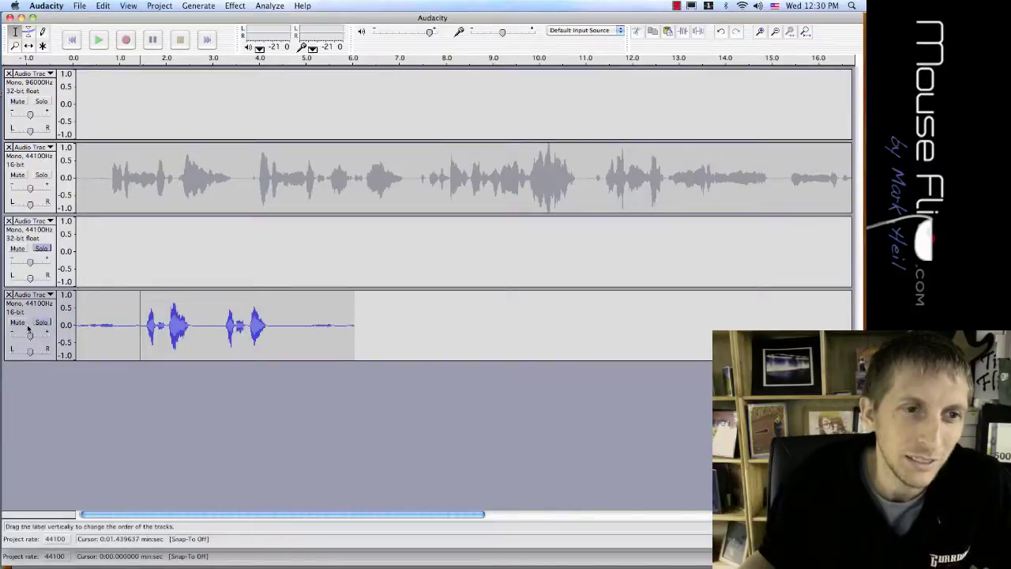
{"action": "left_click", "coordinate": [93, 175]}
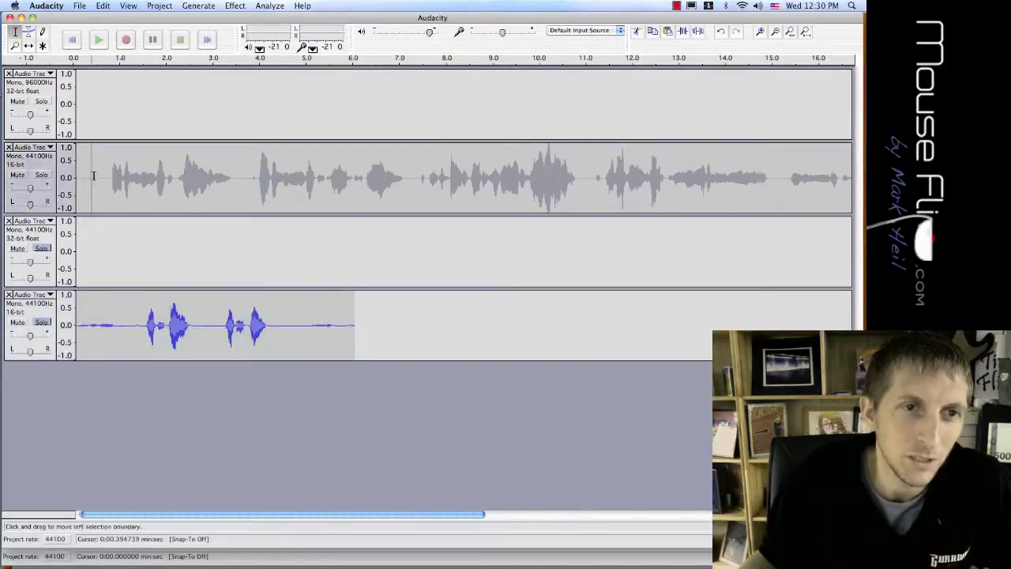
{"action": "key", "text": "space"}
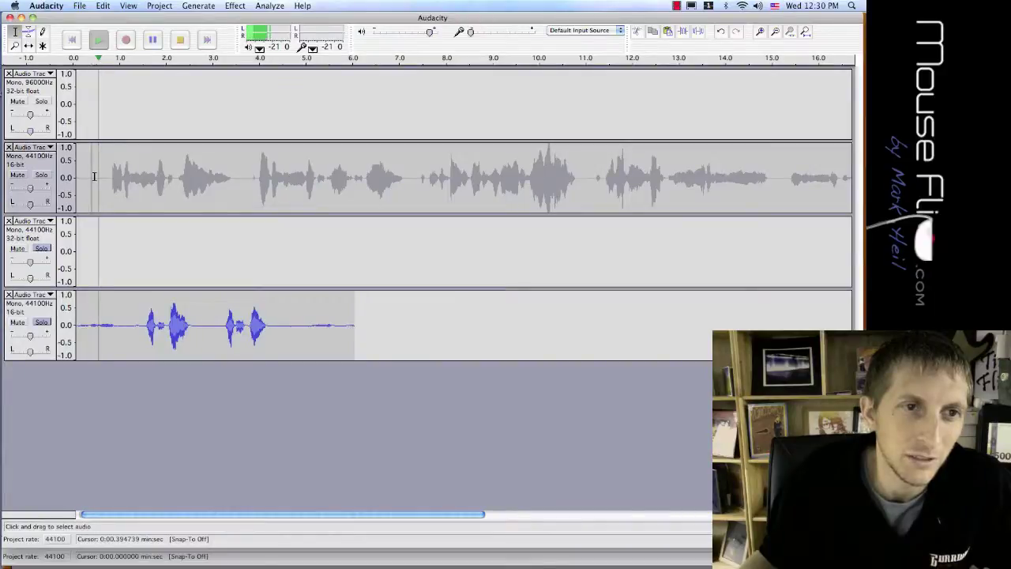
{"action": "key", "text": "space"}
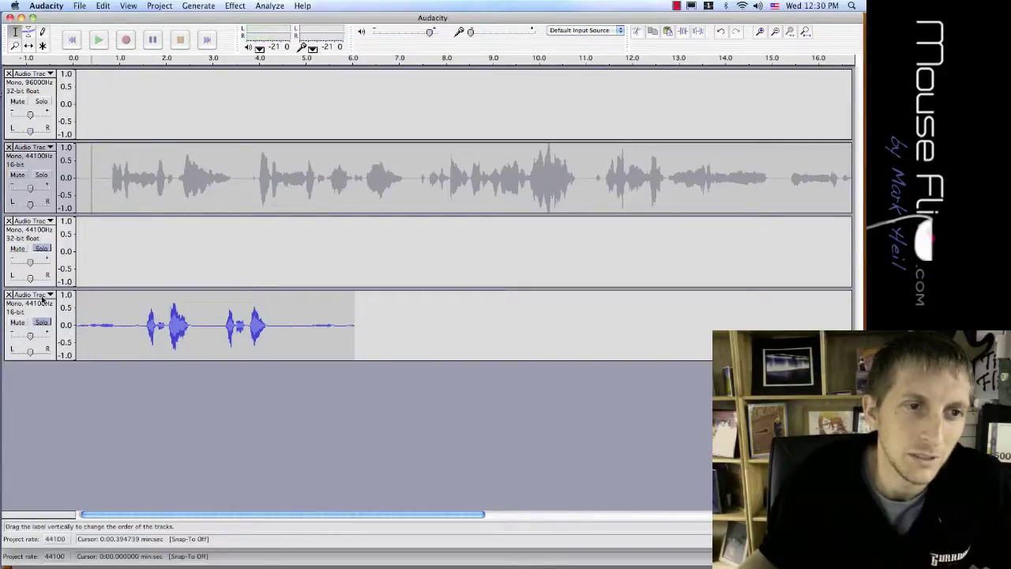
- Unsolo the new take and the third track, then play all tracks together
{"action": "left_click", "coordinate": [37, 323]}
{"action": "left_click", "coordinate": [41, 248]}
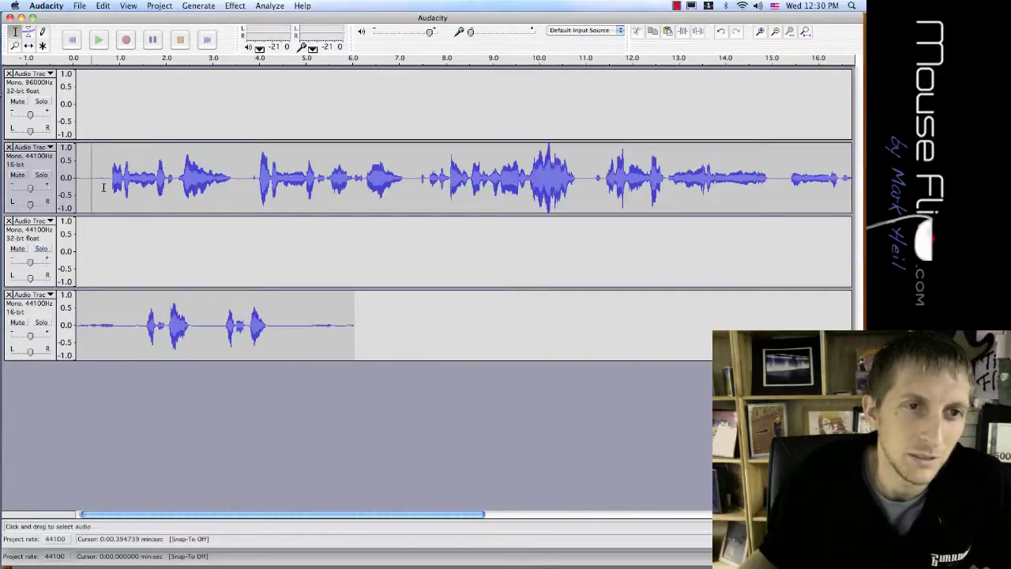
{"action": "key", "text": "space"}
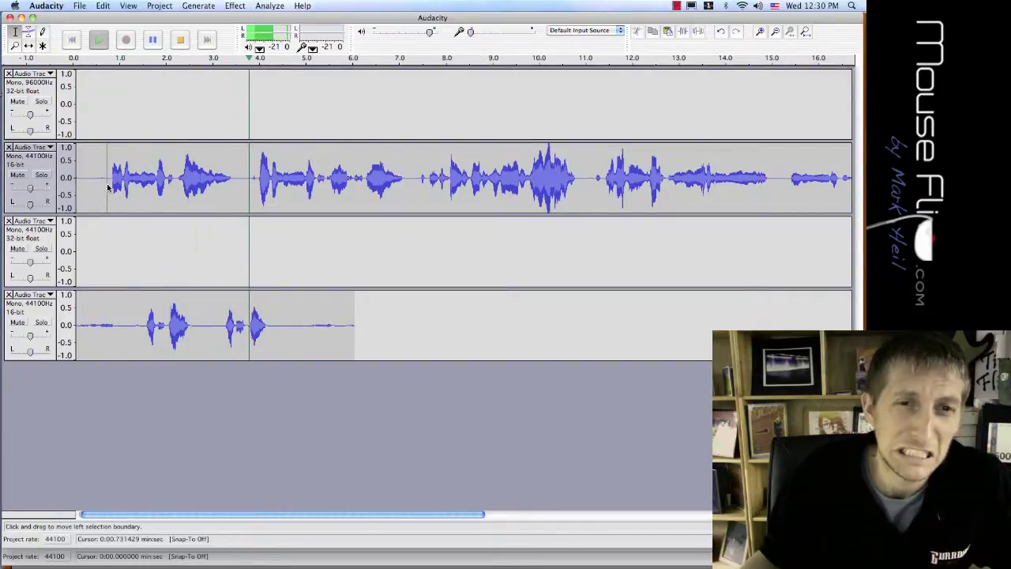
- Stop playback and solo the vocal track instead of the new take
{"action": "key", "text": "space"}
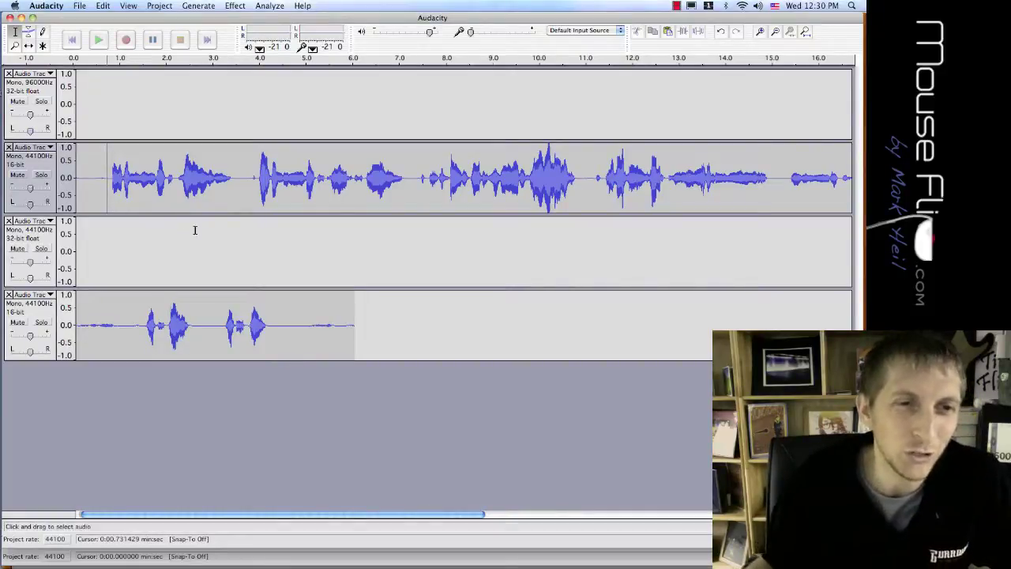
{"action": "left_click", "coordinate": [45, 324]}
{"action": "left_click", "coordinate": [47, 326]}
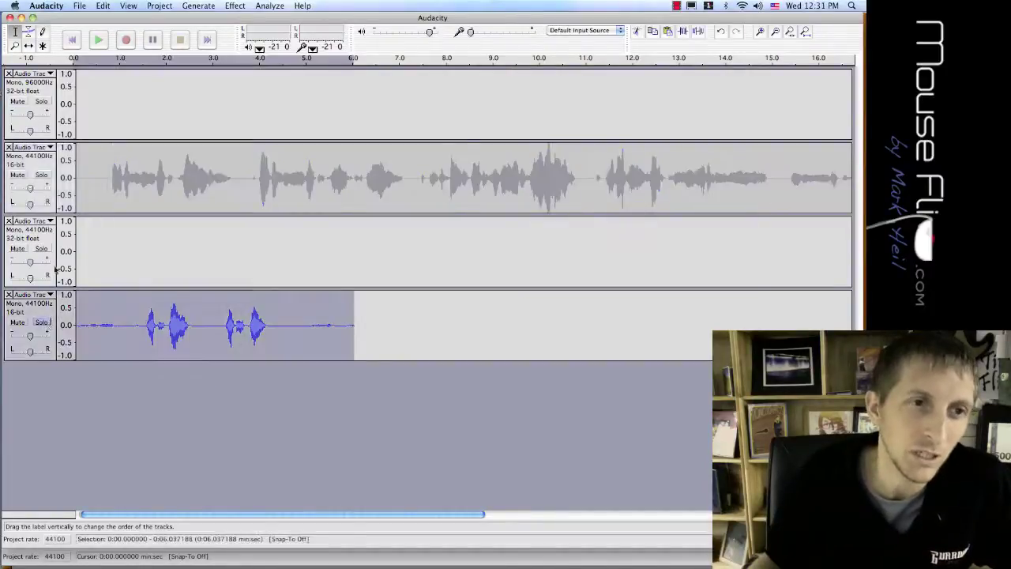
{"action": "left_click", "coordinate": [41, 174]}
- Delete the new take, the empty third track and the empty top track
{"action": "left_click", "coordinate": [9, 295]}
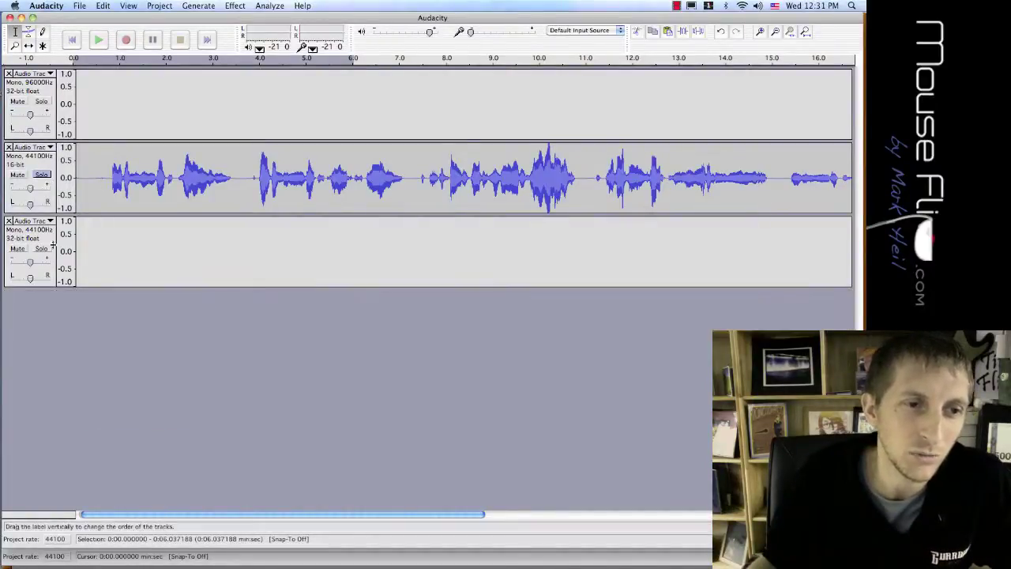
{"action": "left_click", "coordinate": [9, 221]}
{"action": "left_click", "coordinate": [9, 73]}
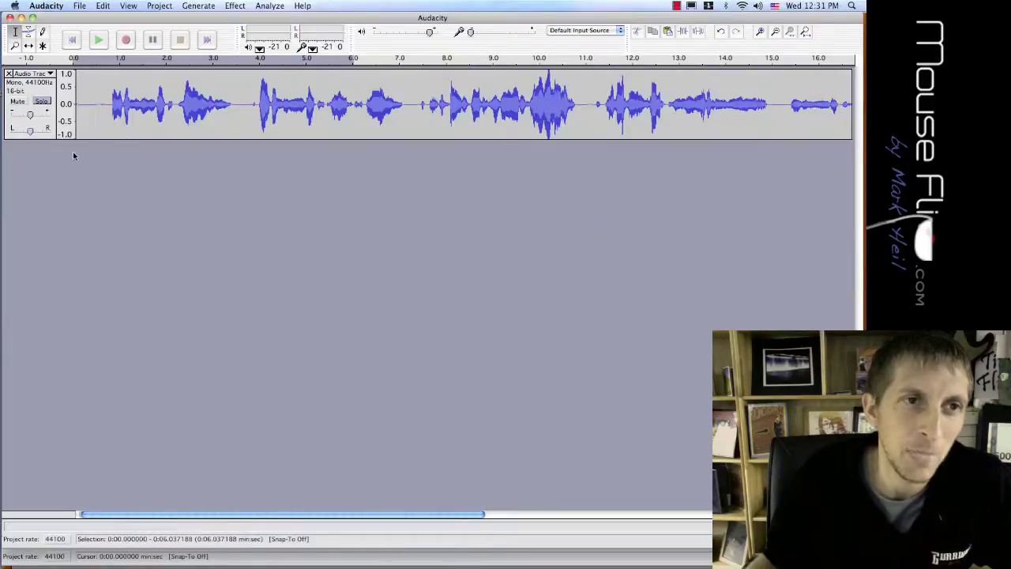
- Export the vocal track as fly.wav in WAV (Microsoft) format to the Desktop
{"action": "left_click", "coordinate": [234, 6]}
{"action": "mouse_move", "coordinate": [202, 6]}
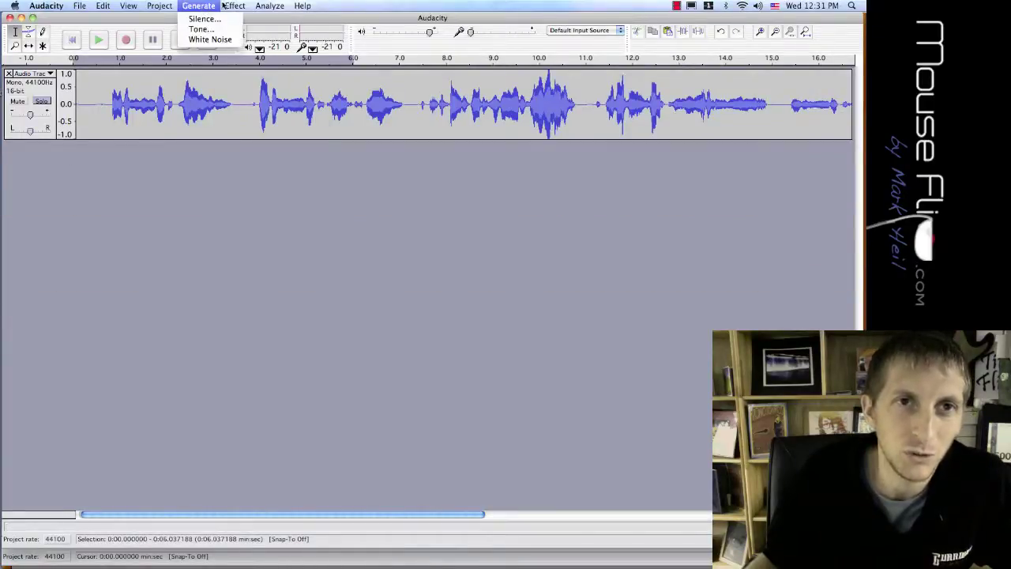
{"action": "mouse_move", "coordinate": [83, 6]}
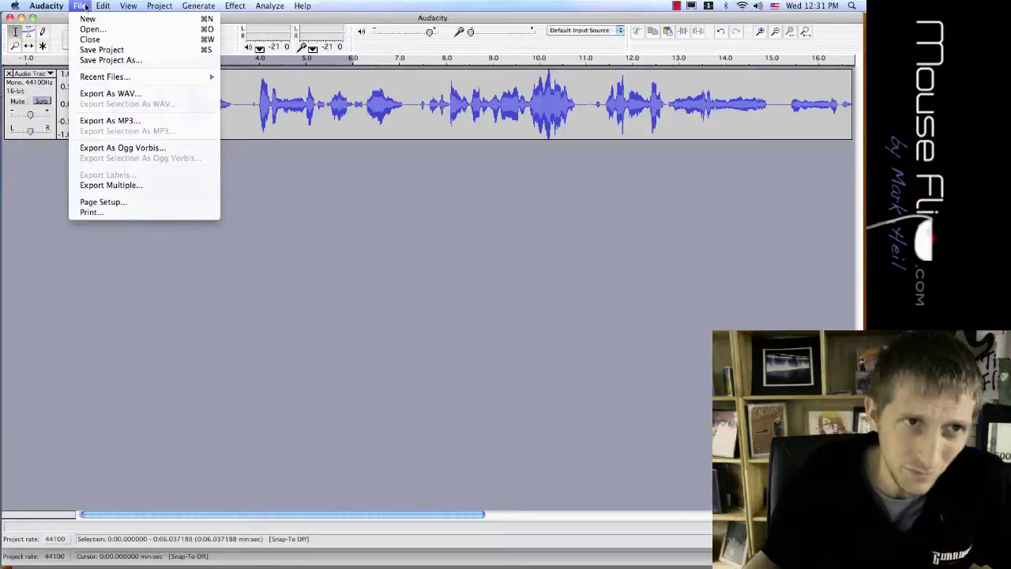
{"action": "left_click", "coordinate": [111, 94]}
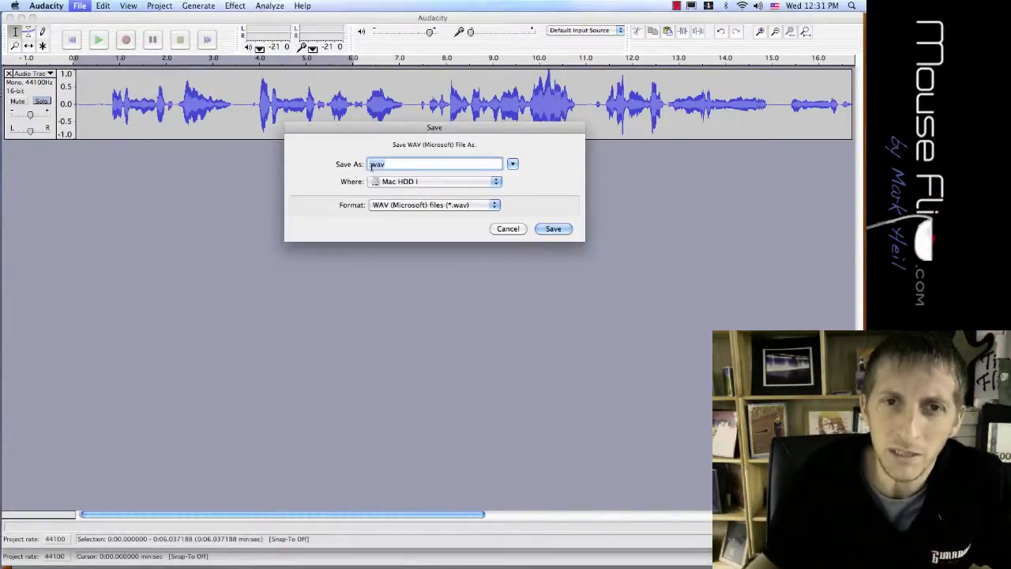
{"action": "left_click", "coordinate": [368, 165]}
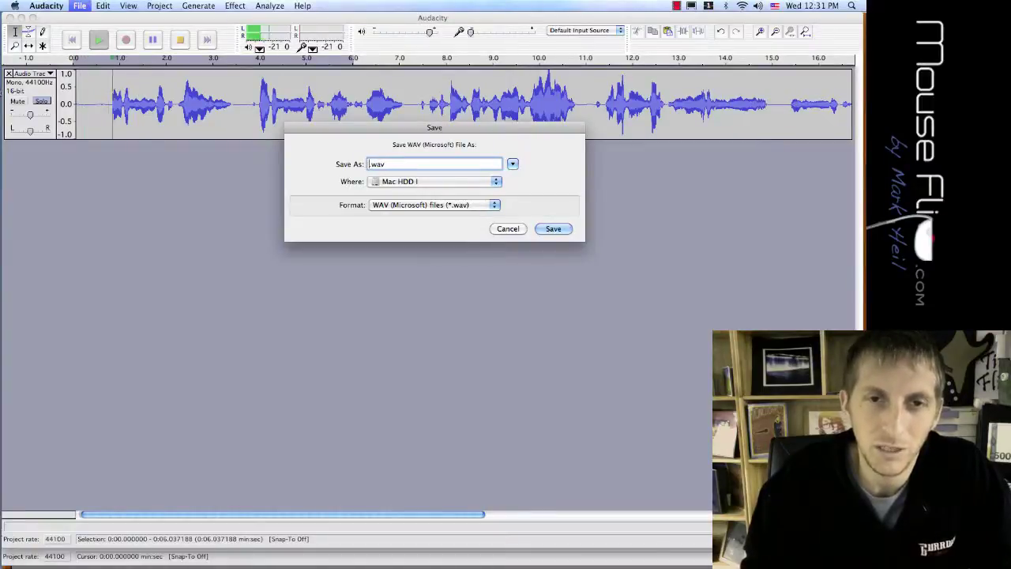
{"action": "type", "text": "fly"}
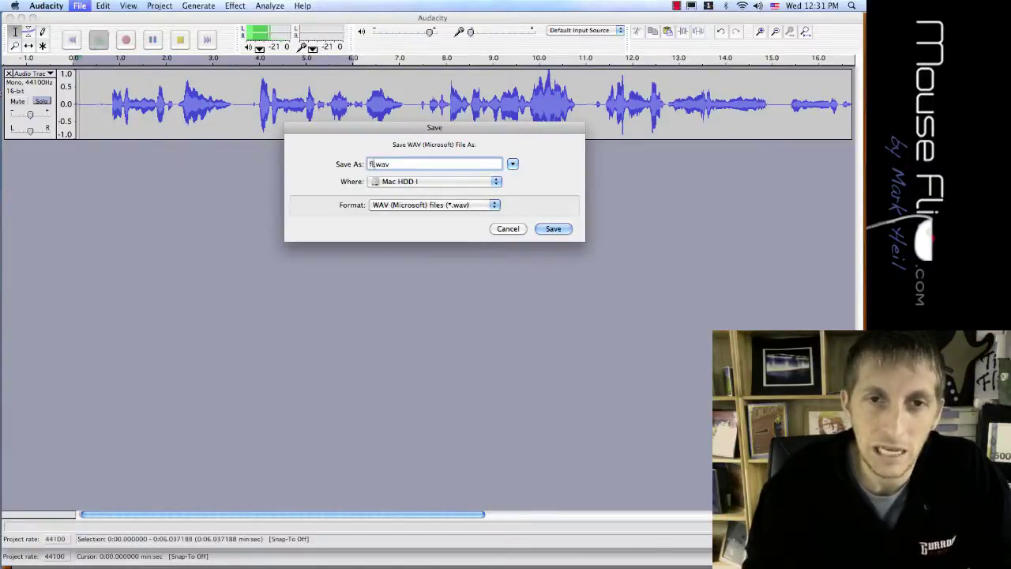
{"action": "key", "text": "BackSpace"}
{"action": "left_click", "coordinate": [421, 181]}
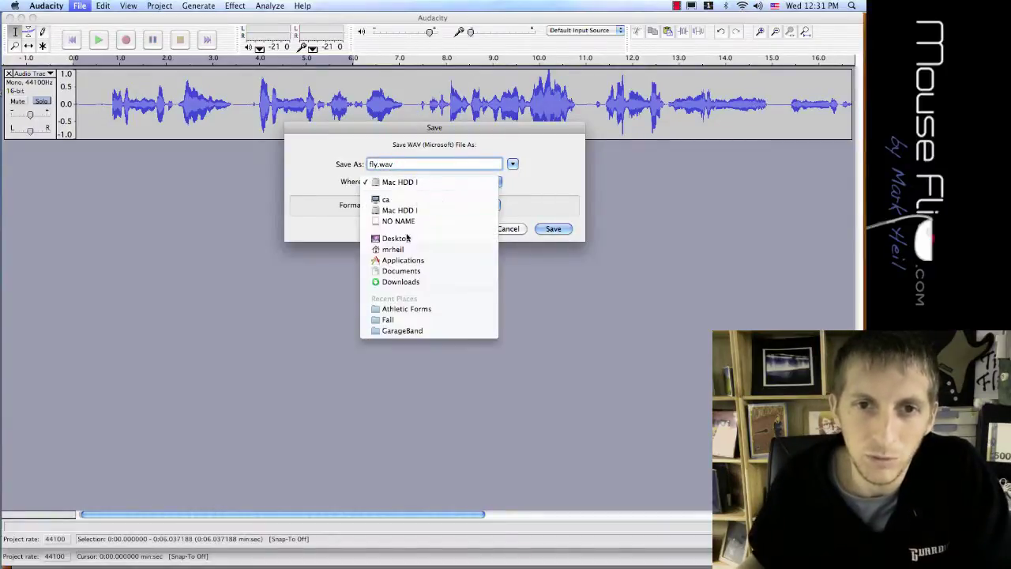
{"action": "left_click", "coordinate": [411, 239]}
{"action": "left_click", "coordinate": [553, 229]}
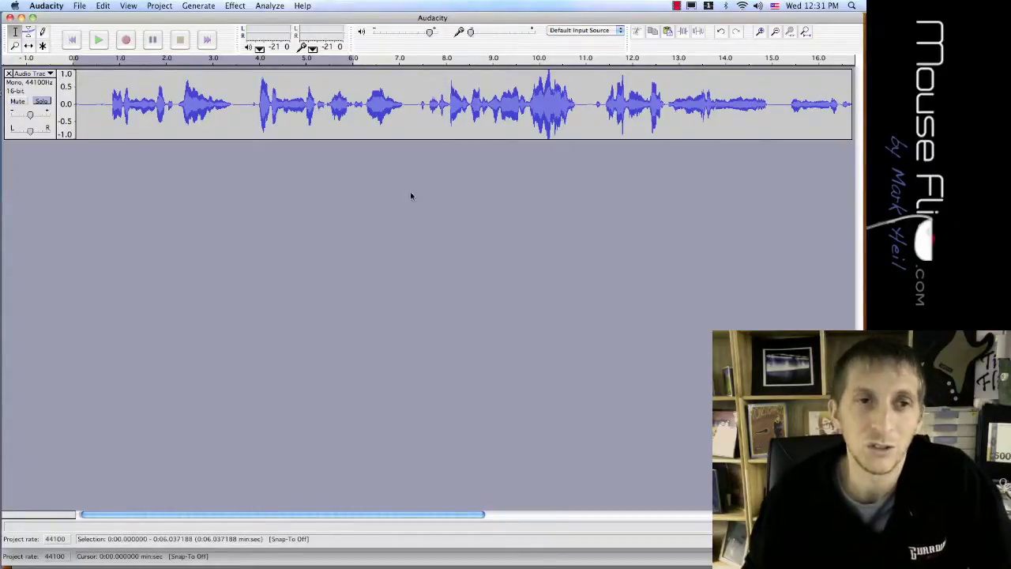
- Drag the exported fly.wav from the desktop onto the GarageBand timeline as a new track
{"action": "key", "text": "super+m"}
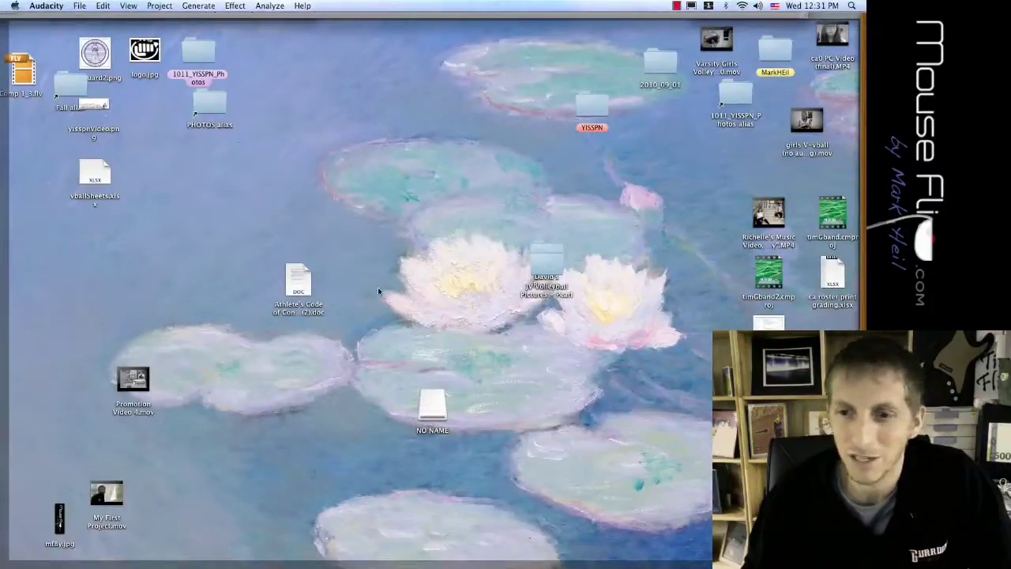
{"action": "left_click_drag", "start_coordinate": [768, 497], "coordinate": [318, 220]}
{"action": "key", "text": "super+Tab"}
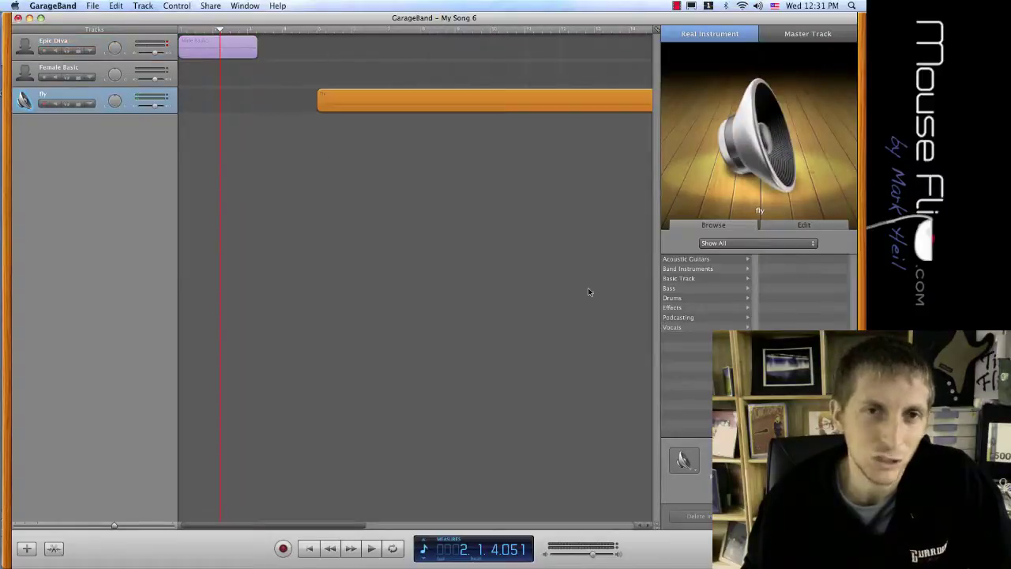
- Move the fly region to bar 1, delete the Epic Diva region, and play the song
{"action": "left_click_drag", "start_coordinate": [371, 95], "coordinate": [232, 93]}
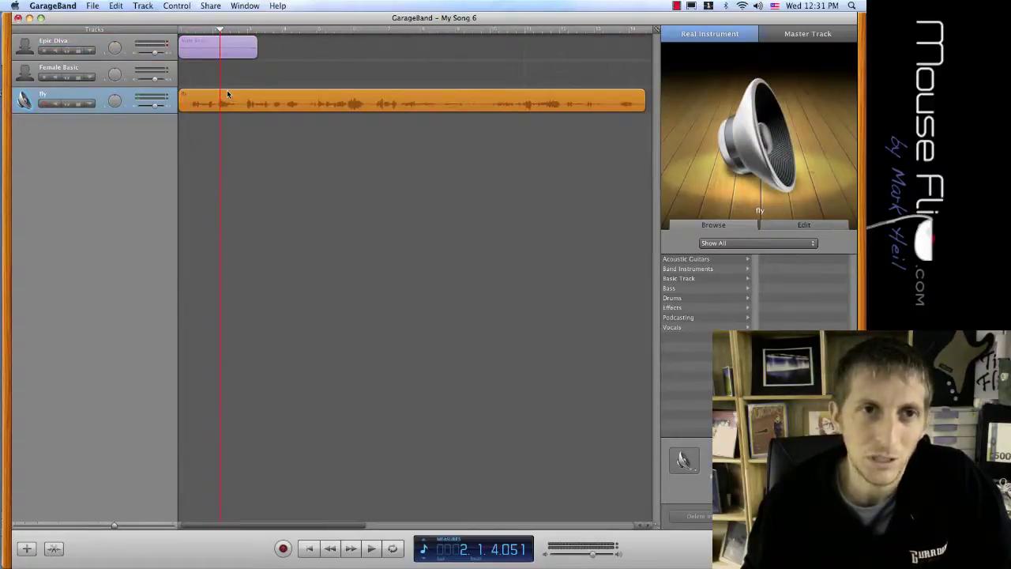
{"action": "left_click", "coordinate": [194, 51]}
{"action": "key", "text": "Delete"}
{"action": "key", "text": "space"}
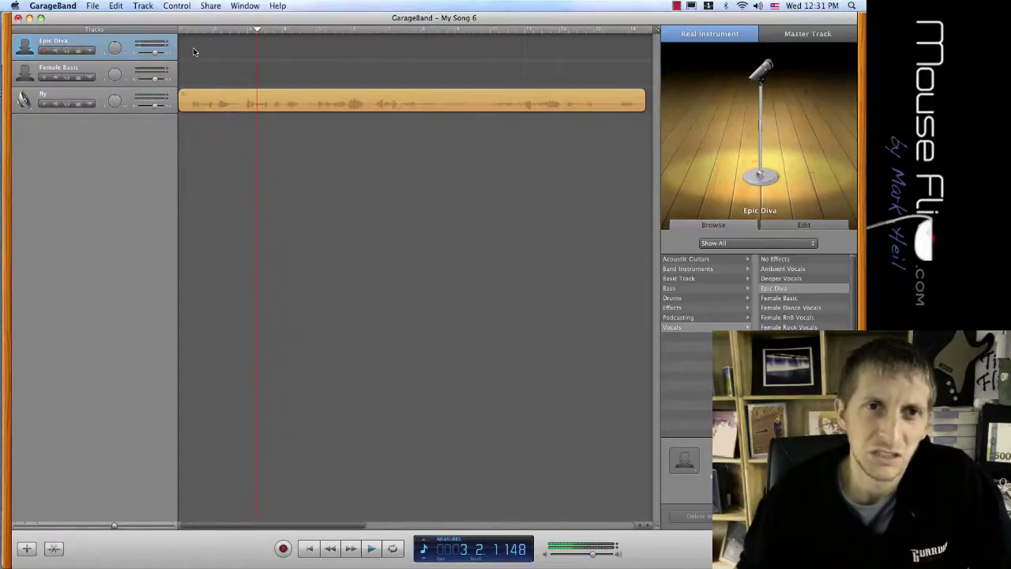
- Change the fly track's instrument to Bass > Colorful Bass, discarding changes, and play it back
{"action": "left_click", "coordinate": [342, 94]}
{"action": "left_click", "coordinate": [714, 288]}
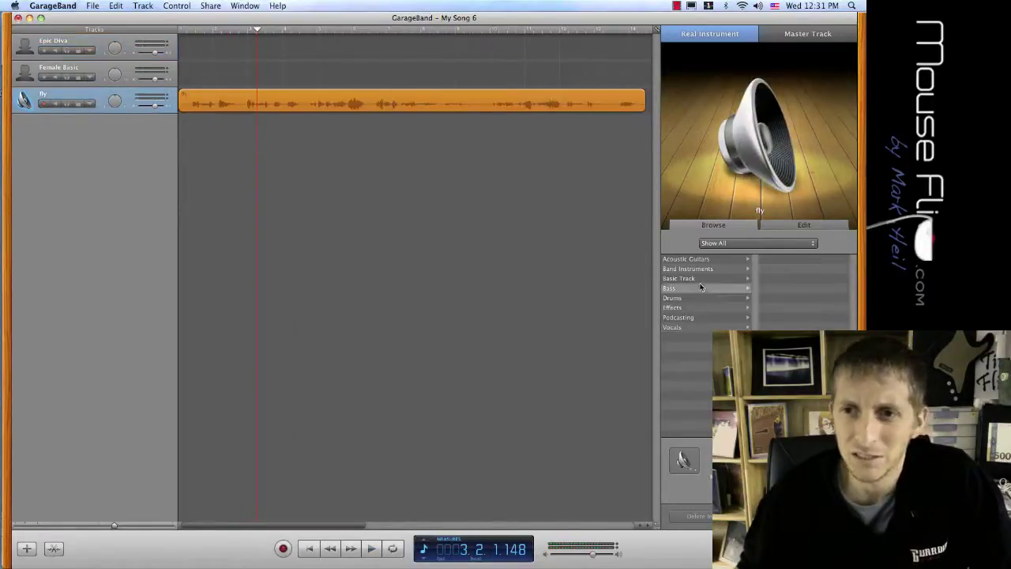
{"action": "left_click", "coordinate": [779, 298]}
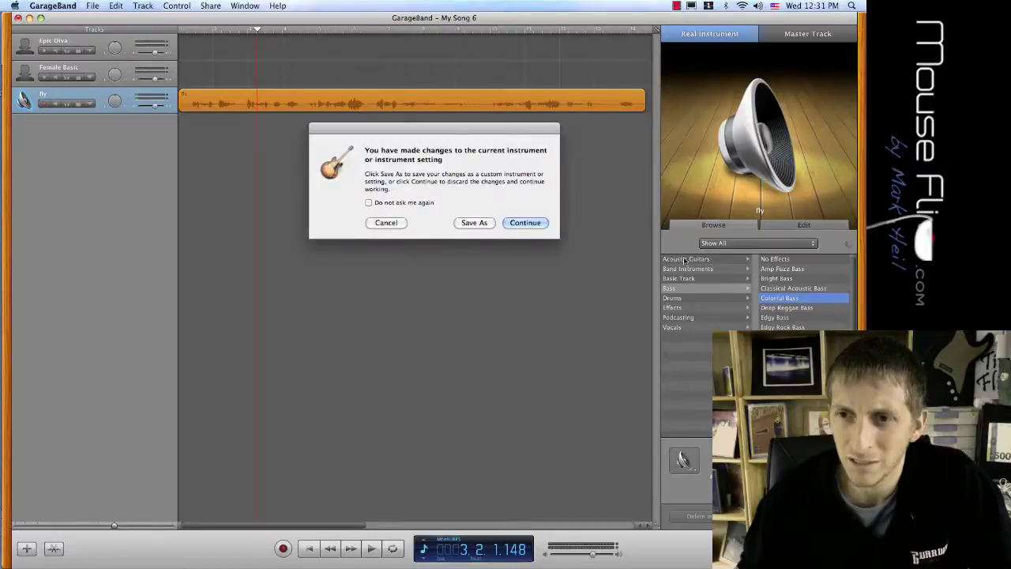
{"action": "left_click", "coordinate": [525, 223]}
{"action": "key", "text": "space"}
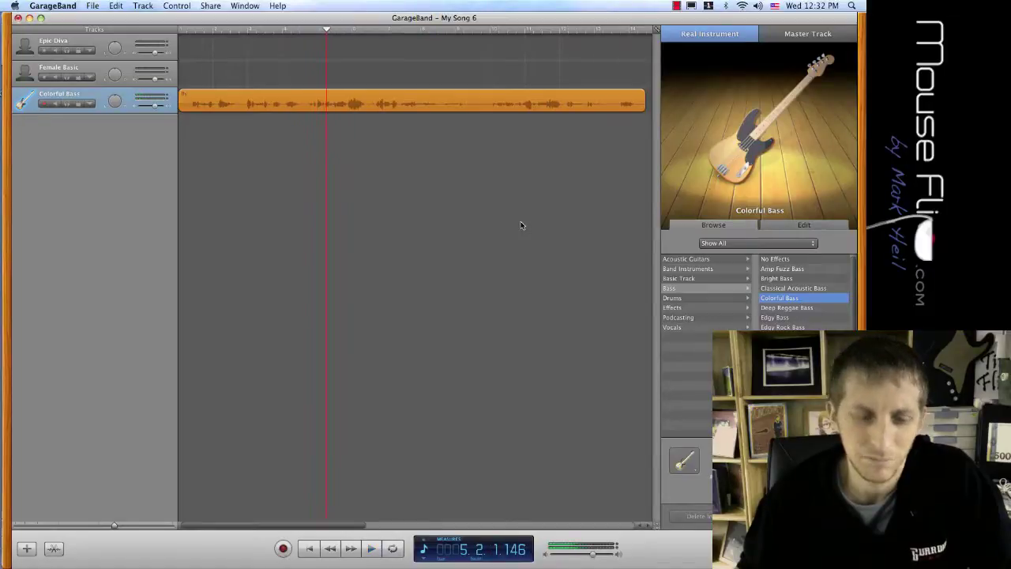
- Apply Echo (delay 1.0, decay 0.5) to the vocal from about 3.9 to 5.3 seconds and preview it
{"action": "key", "text": "super+Tab"}
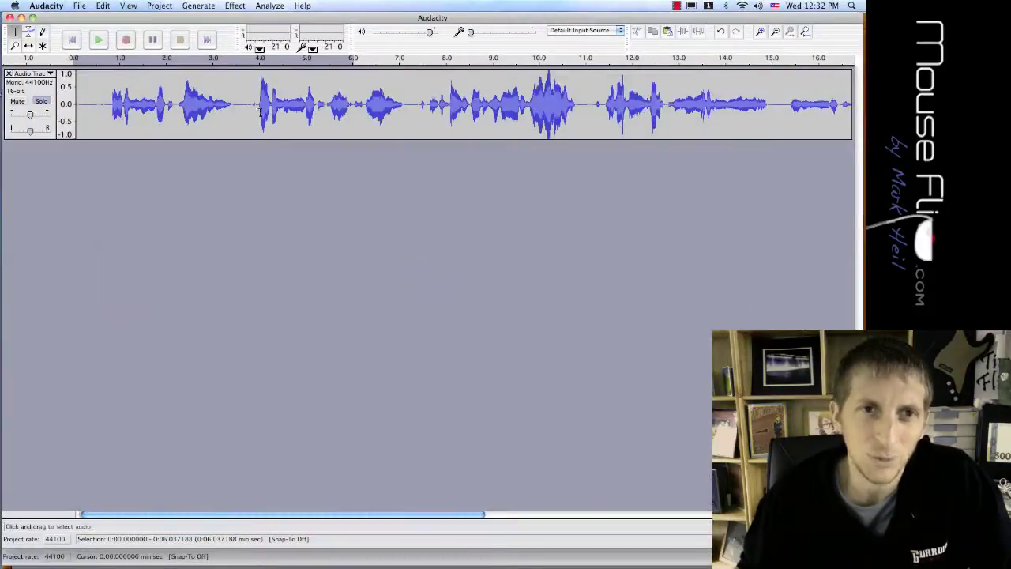
{"action": "left_click_drag", "start_coordinate": [256, 104], "coordinate": [321, 115]}
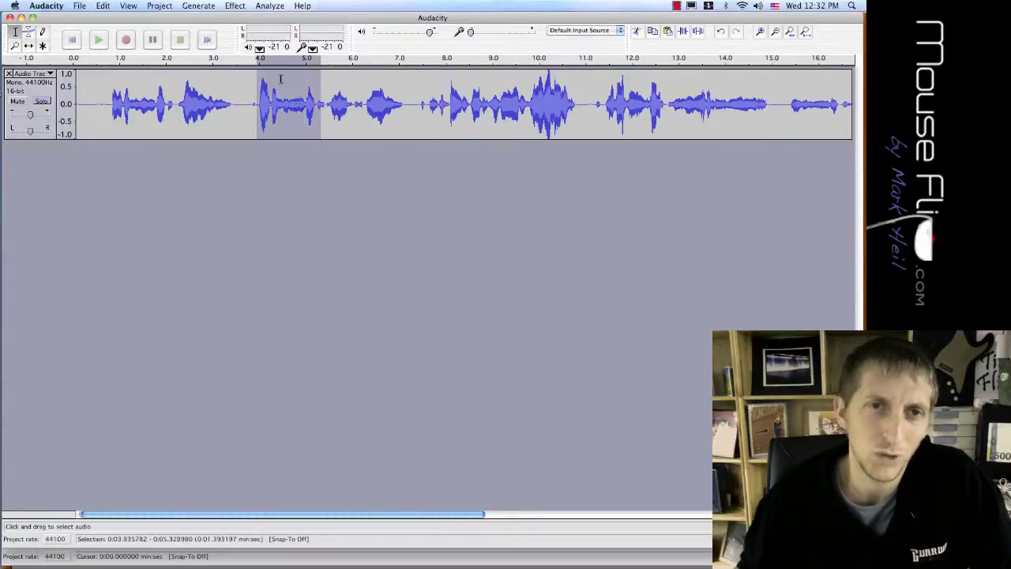
{"action": "left_click", "coordinate": [234, 5]}
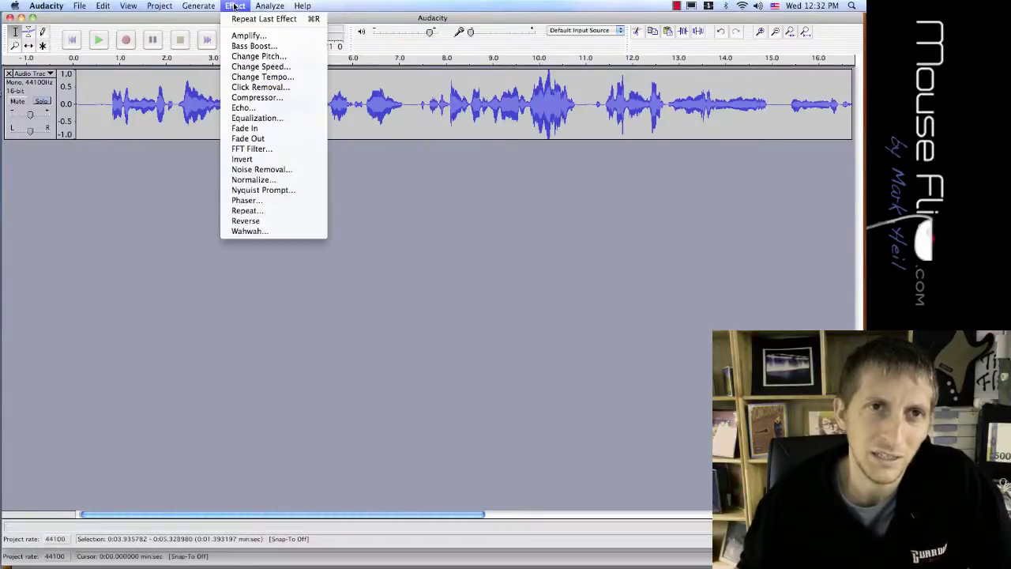
{"action": "left_click", "coordinate": [268, 107]}
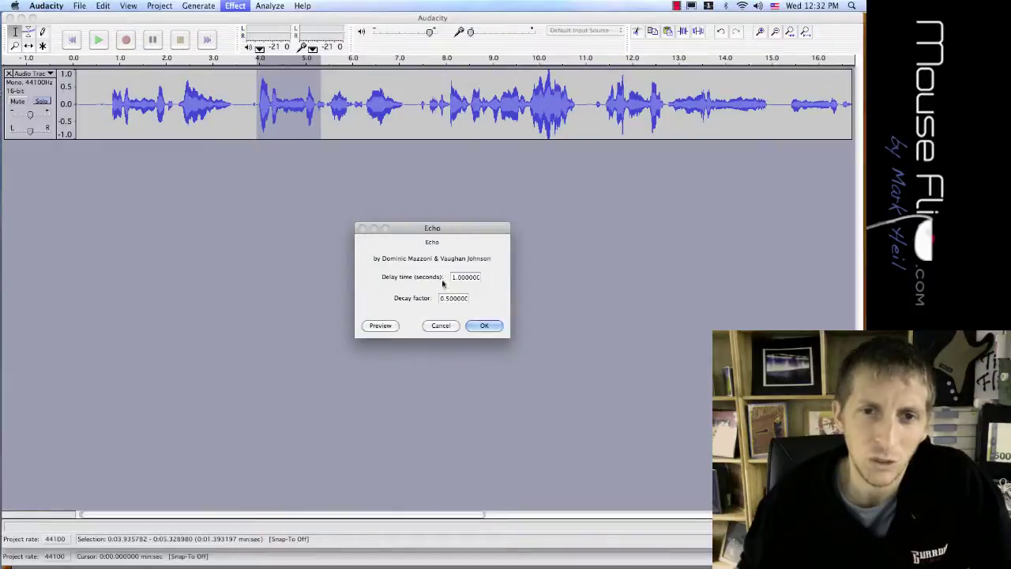
{"action": "left_click", "coordinate": [484, 325]}
{"action": "left_click", "coordinate": [296, 111]}
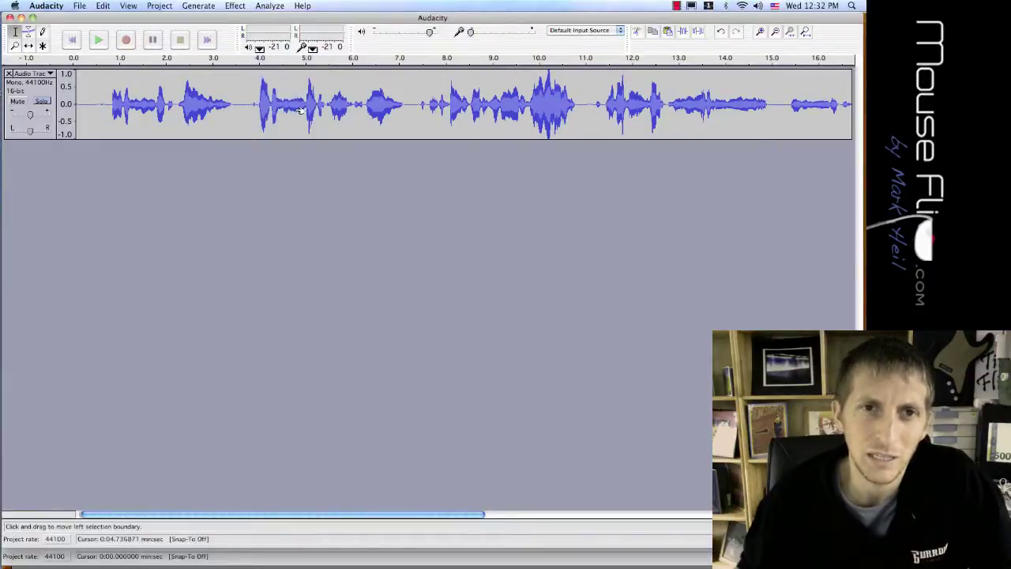
{"action": "key", "text": "space"}
{"action": "key", "text": "space"}
- Play the echoed vocal back from about 4.19 seconds without applying another effect
{"action": "left_click_drag", "start_coordinate": [266, 99], "coordinate": [303, 101]}
{"action": "left_click", "coordinate": [235, 6]}
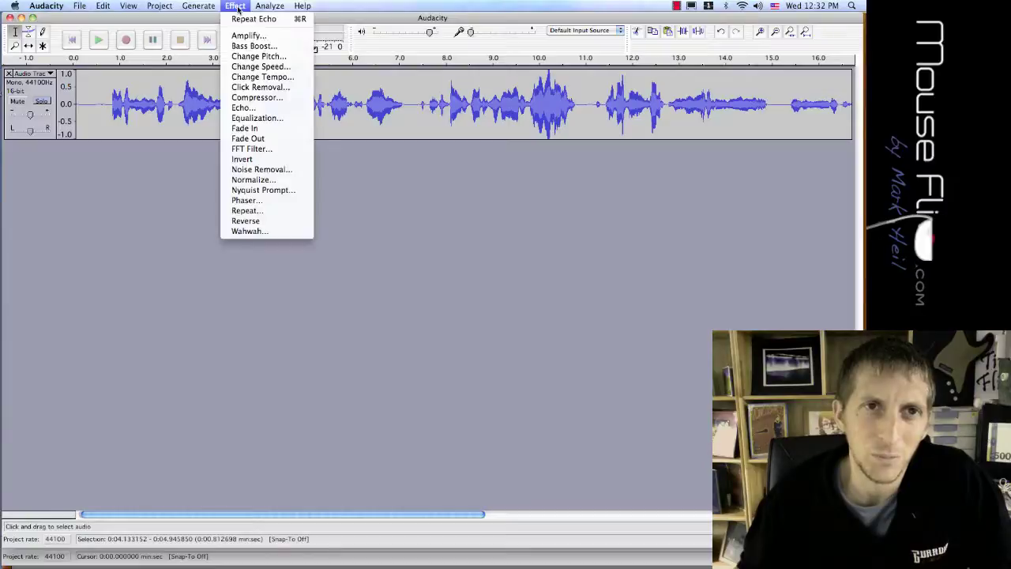
{"action": "left_click", "coordinate": [276, 158]}
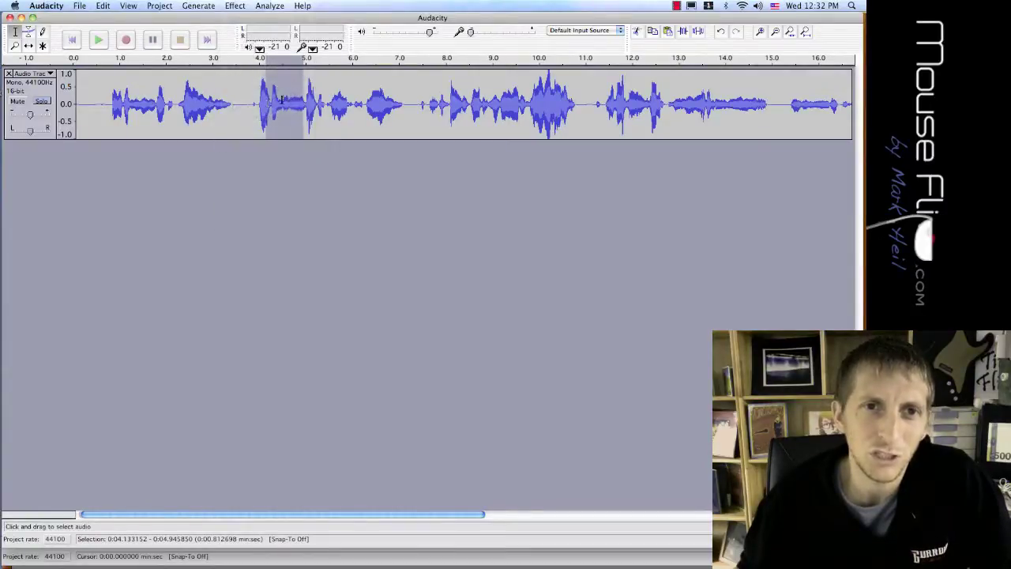
{"action": "left_click", "coordinate": [269, 101]}
{"action": "key", "text": "space"}
{"action": "key", "text": "space"}
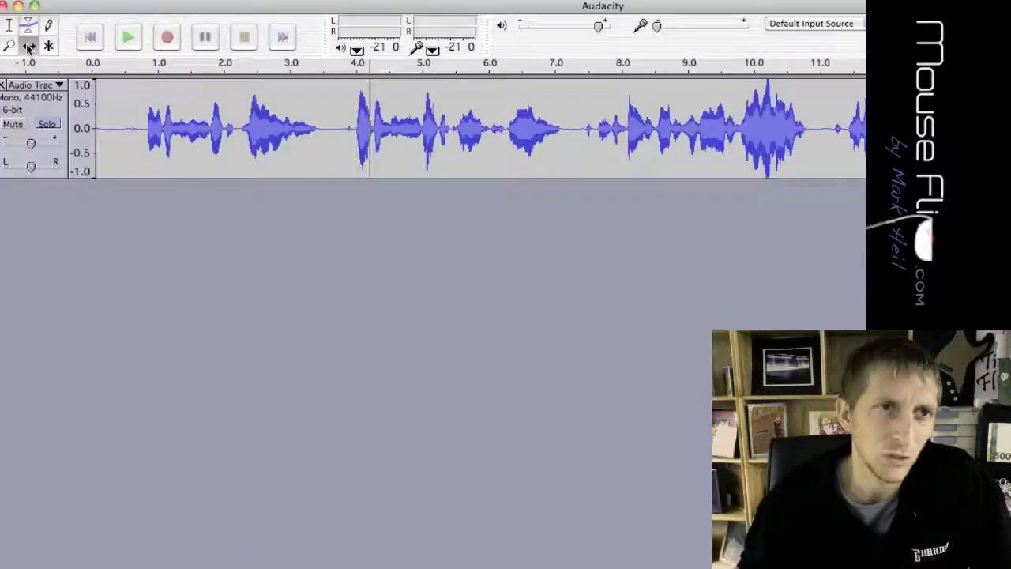
- Shift the vocal clip along the timeline and zoom in around 3.8 seconds
{"action": "left_click", "coordinate": [28, 47]}
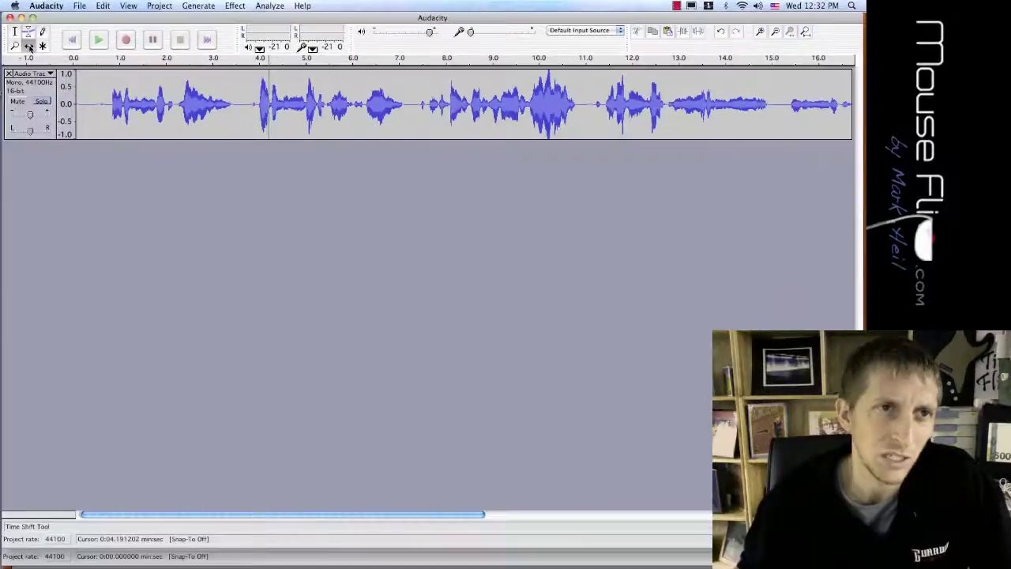
{"action": "left_click_drag", "start_coordinate": [180, 121], "coordinate": [266, 128]}
{"action": "left_click", "coordinate": [14, 45]}
{"action": "left_click", "coordinate": [251, 105]}
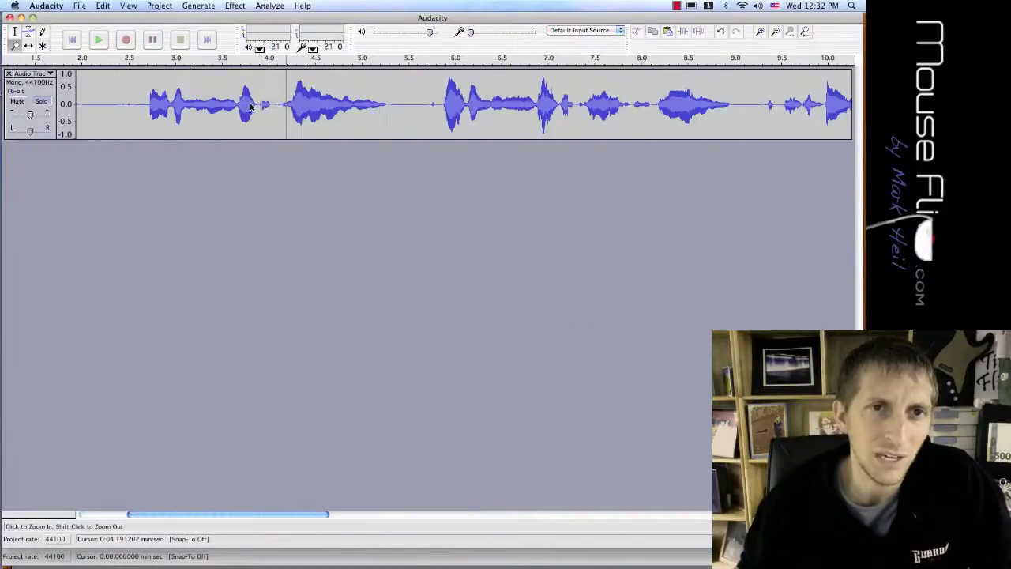
{"action": "left_click", "coordinate": [250, 105]}
{"action": "left_click", "coordinate": [250, 105]}
{"action": "left_click", "coordinate": [250, 105]}
{"action": "left_click", "coordinate": [251, 105]}
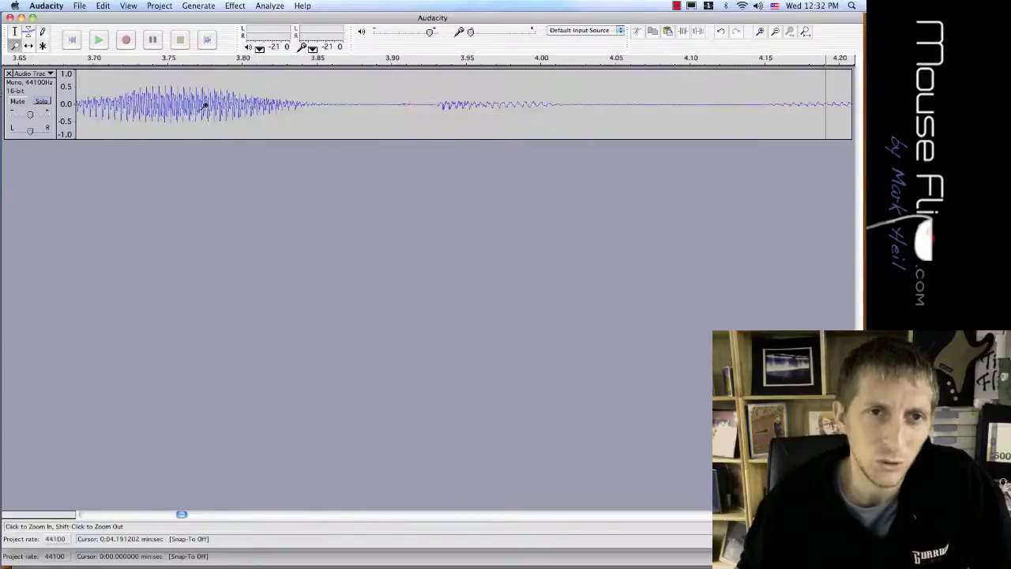
{"action": "left_click", "coordinate": [205, 105], "text": "shift"}
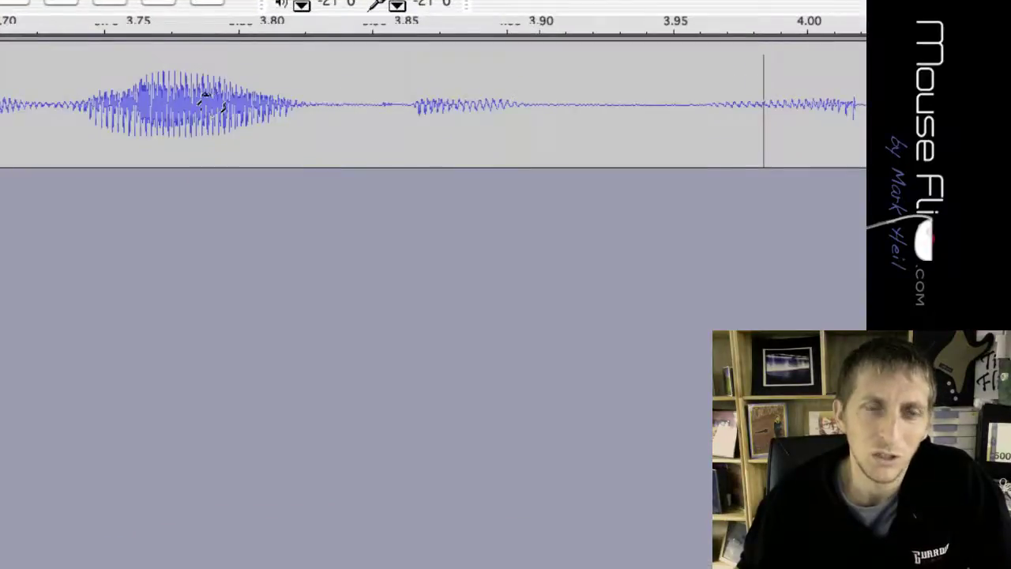
- Lower the volume envelope around 3.9–4.1 seconds with the Envelope tool
{"action": "left_click", "coordinate": [206, 101], "text": "shift"}
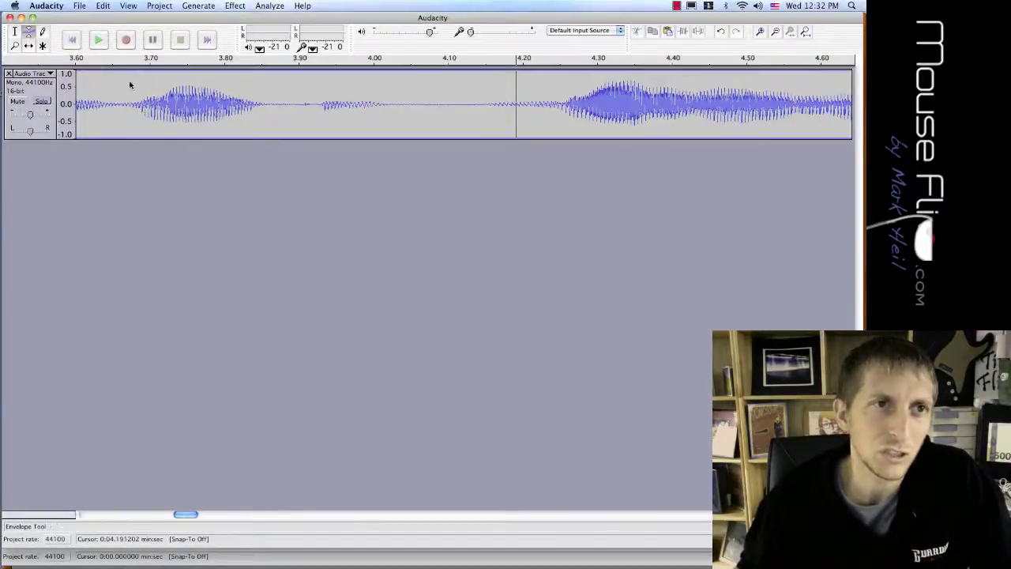
{"action": "mouse_move", "coordinate": [253, 97]}
{"action": "left_mouse_down"}
{"action": "mouse_move", "coordinate": [255, 110]}
{"action": "mouse_move", "coordinate": [260, 79]}
{"action": "left_mouse_up"}
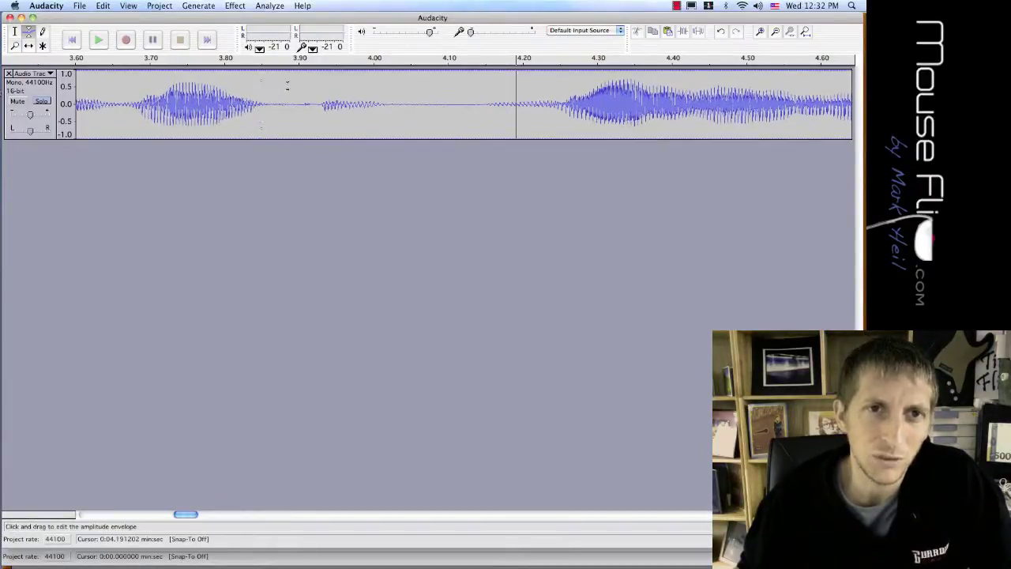
{"action": "left_click_drag", "start_coordinate": [312, 98], "coordinate": [409, 73]}
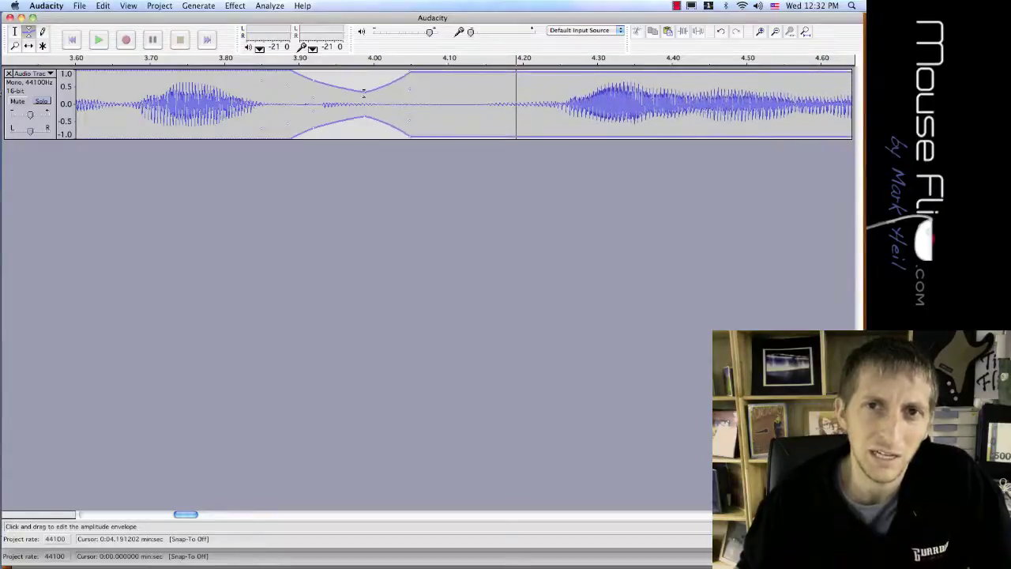
- Delete the short chunk of audio from about 3.68 to 3.78 seconds
{"action": "left_click", "coordinate": [16, 38]}
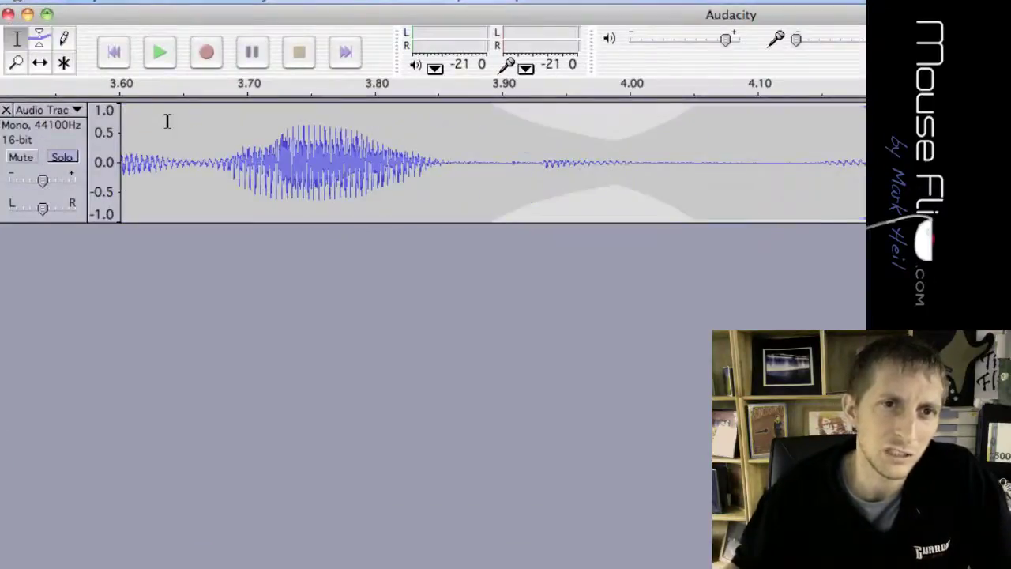
{"action": "left_click_drag", "start_coordinate": [222, 158], "coordinate": [356, 190]}
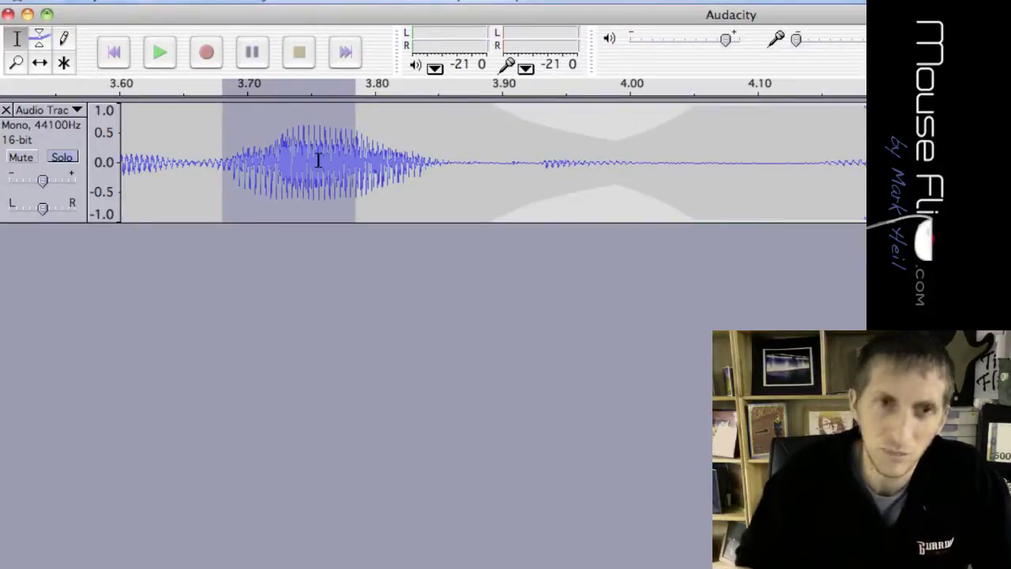
{"action": "key", "text": "Delete"}
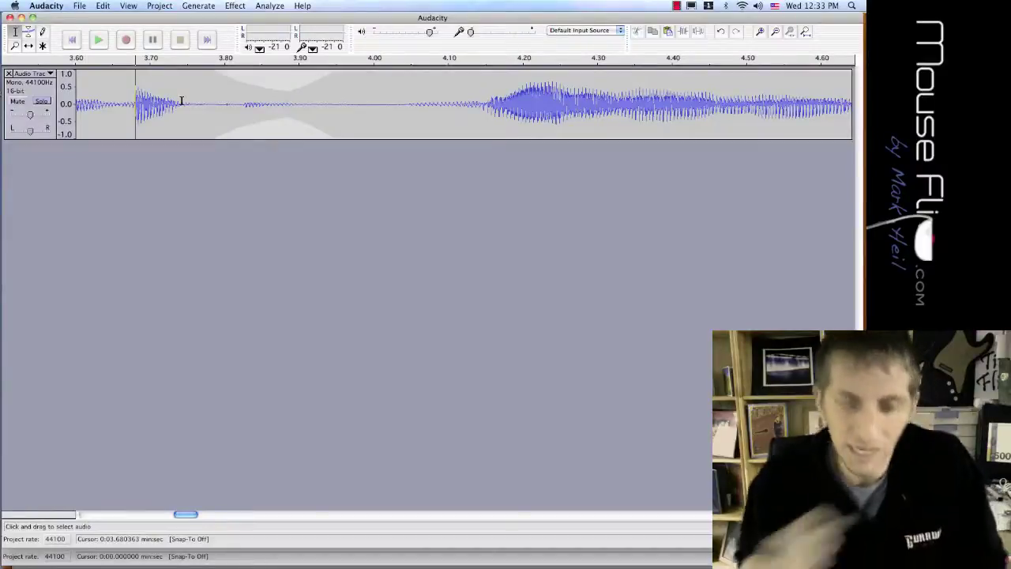
- Switch from Audacity back to GarageBand's My Song 6 with the Colorful Bass fly track
{"action": "key", "text": "super+Tab"}
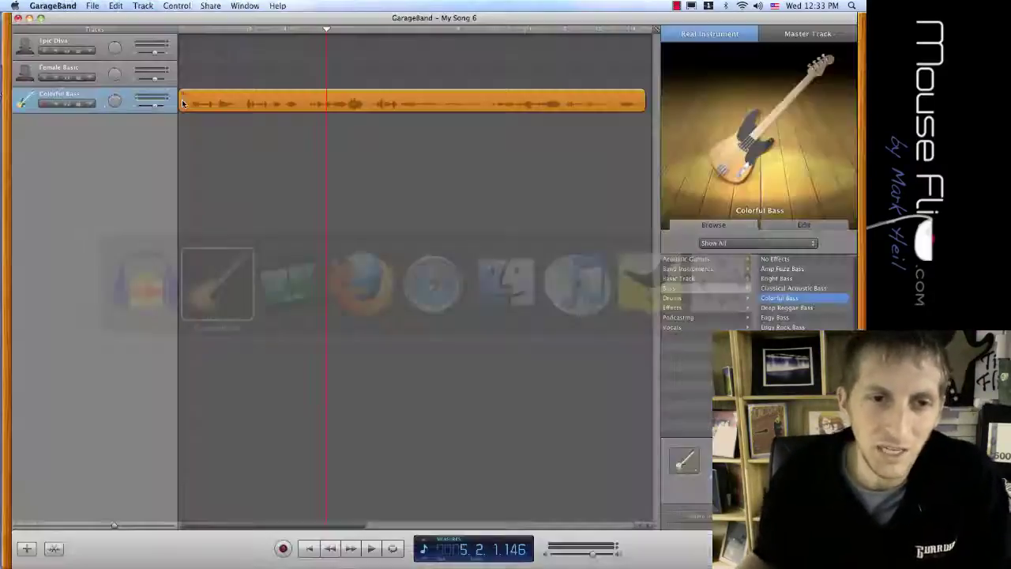